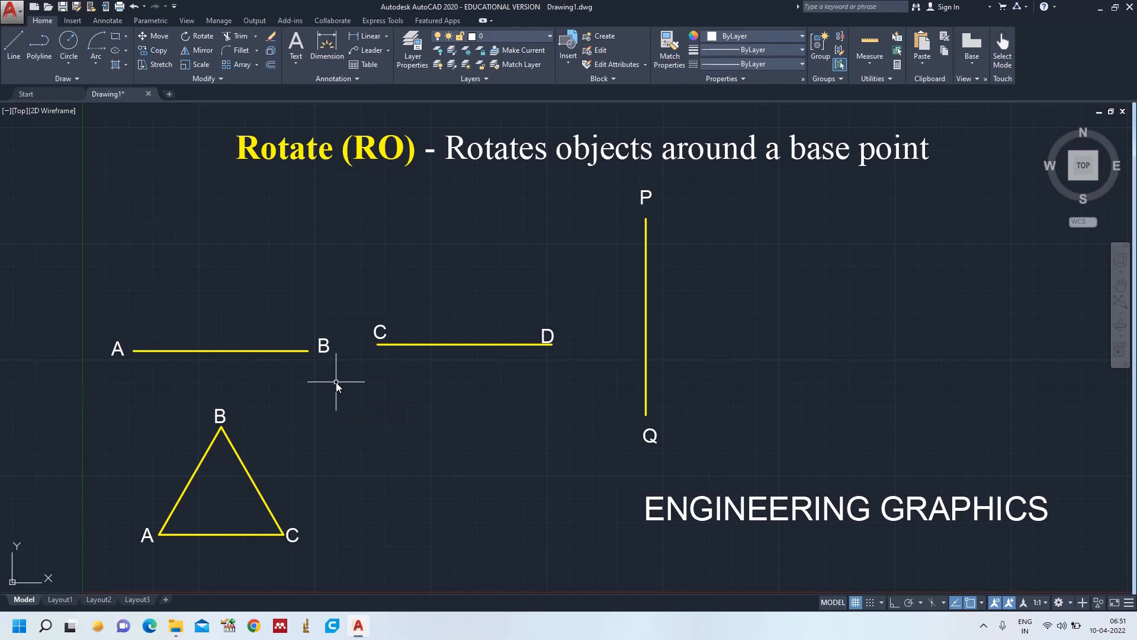
type("O")
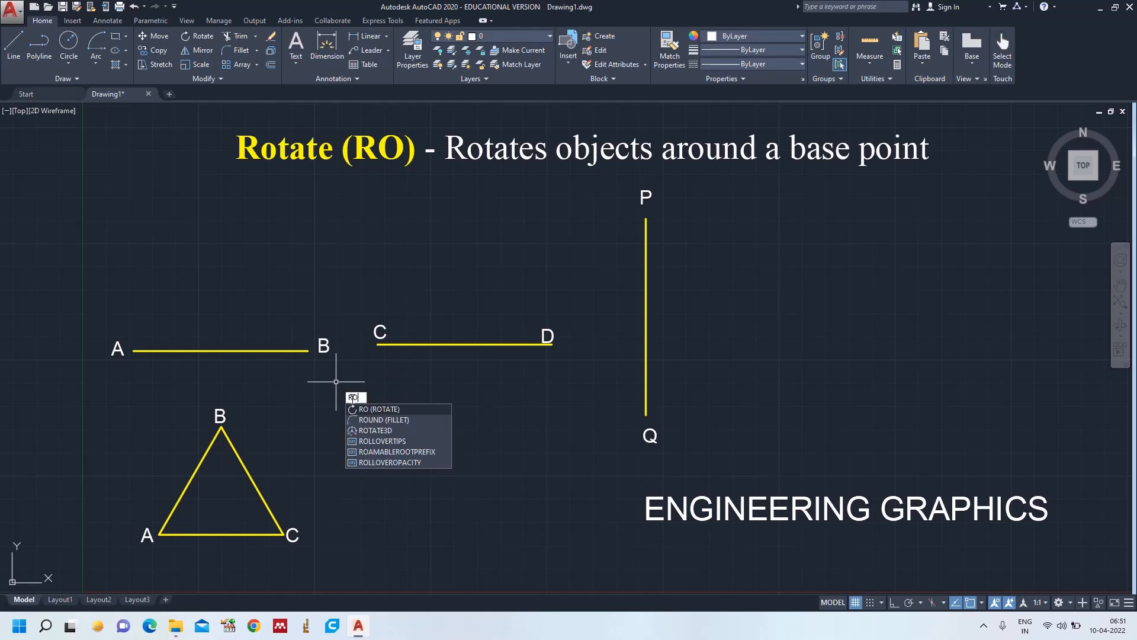
left_click(365, 409)
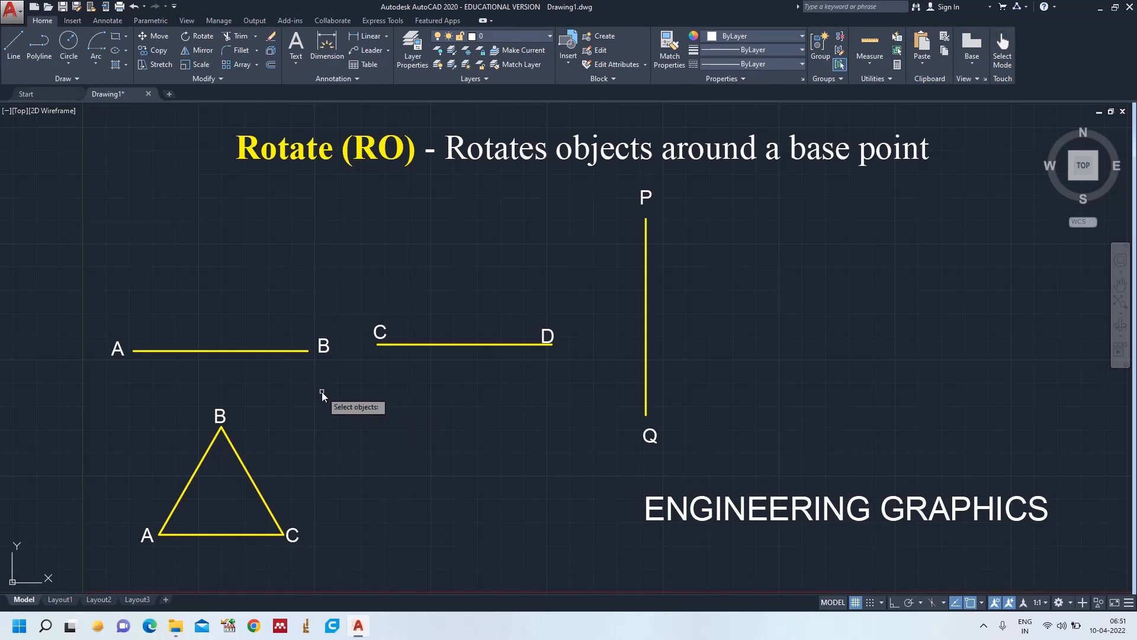
key("Escape")
Display the command line window with the COMMANDLINE command
type("COMMANDLINE")
key("Return")
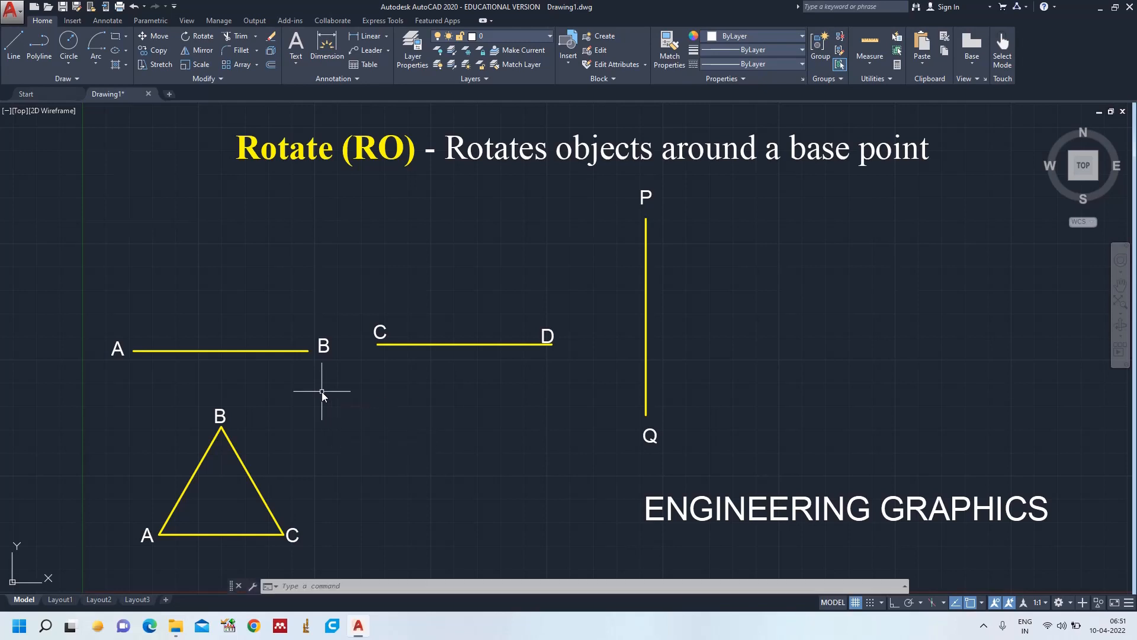
Rotate horizontal line AB together with its A and B labels by 35° about endpoint A
type("RO")
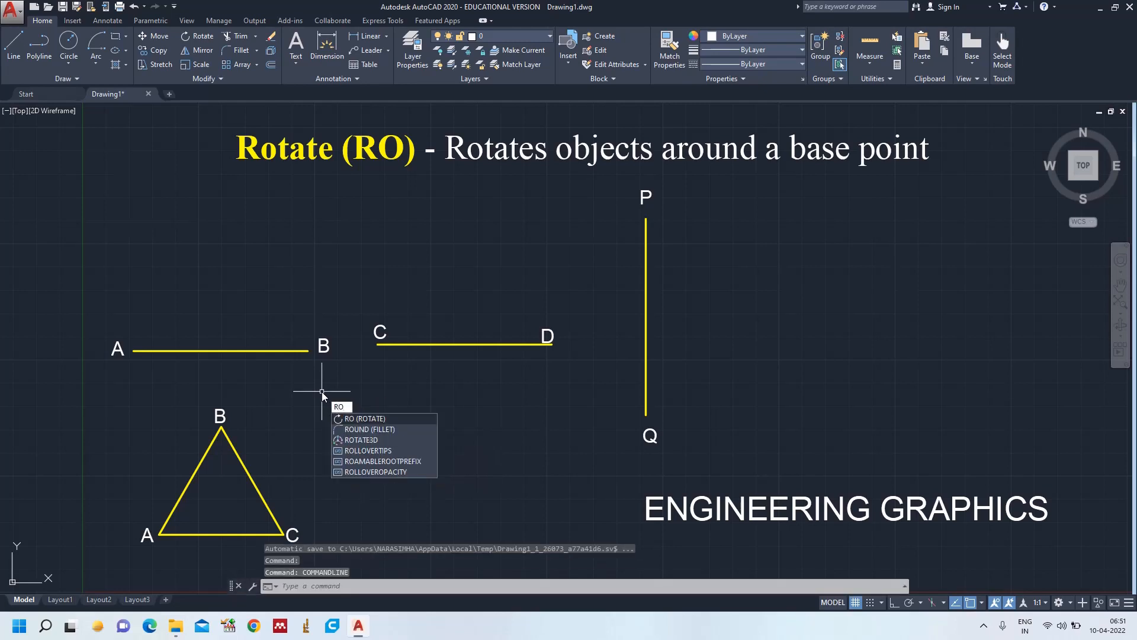
key("Return")
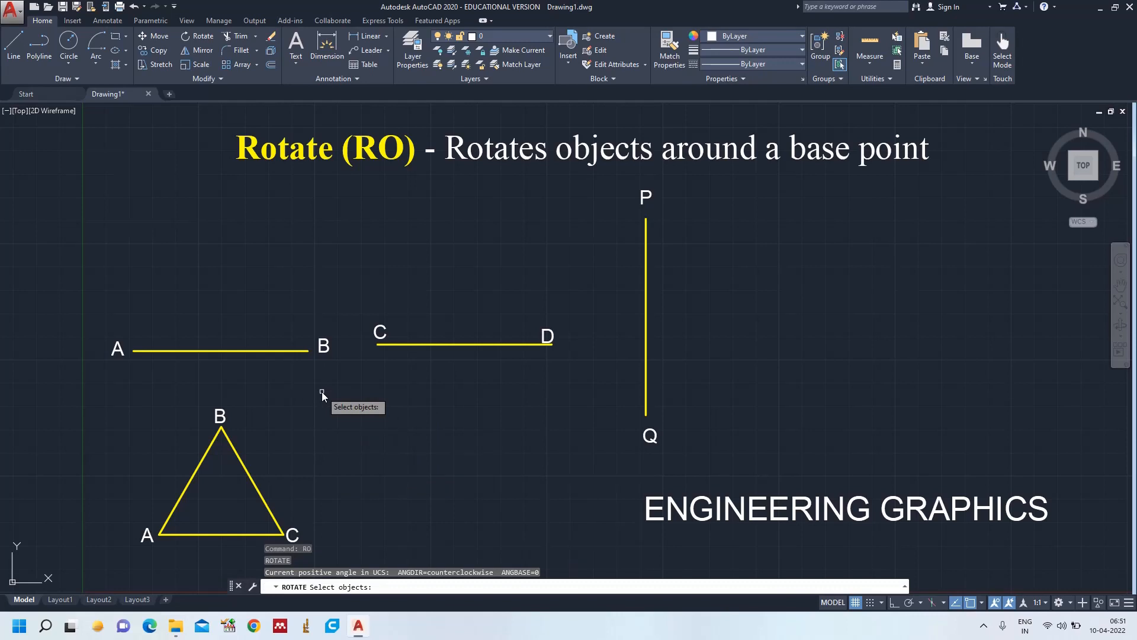
left_click(276, 351)
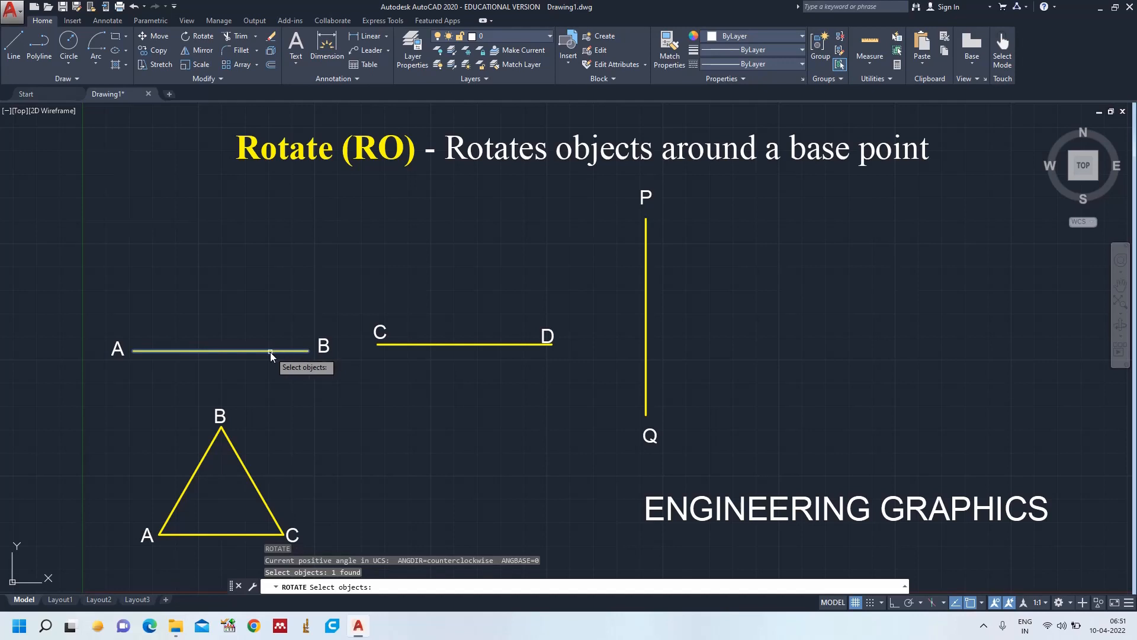
left_click(118, 355)
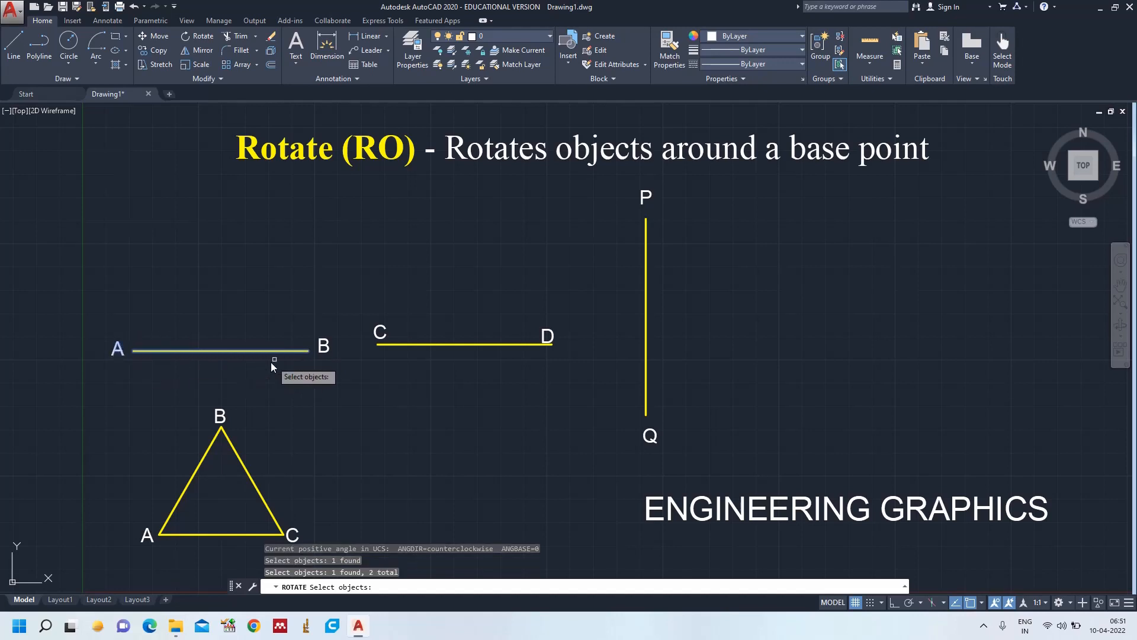
left_click(325, 347)
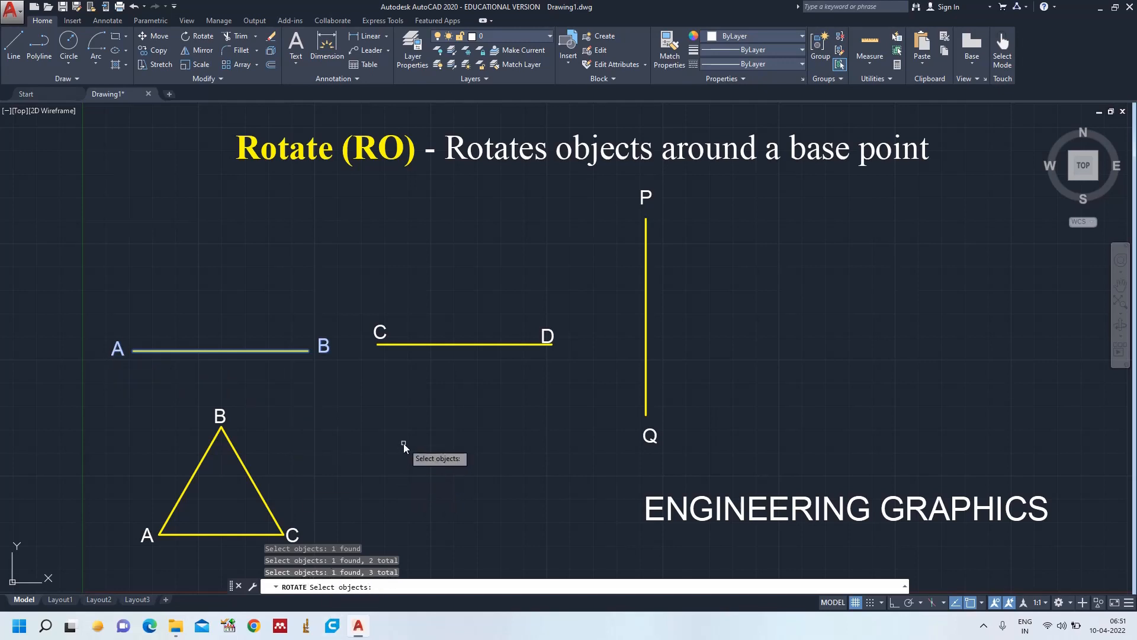
key("Return")
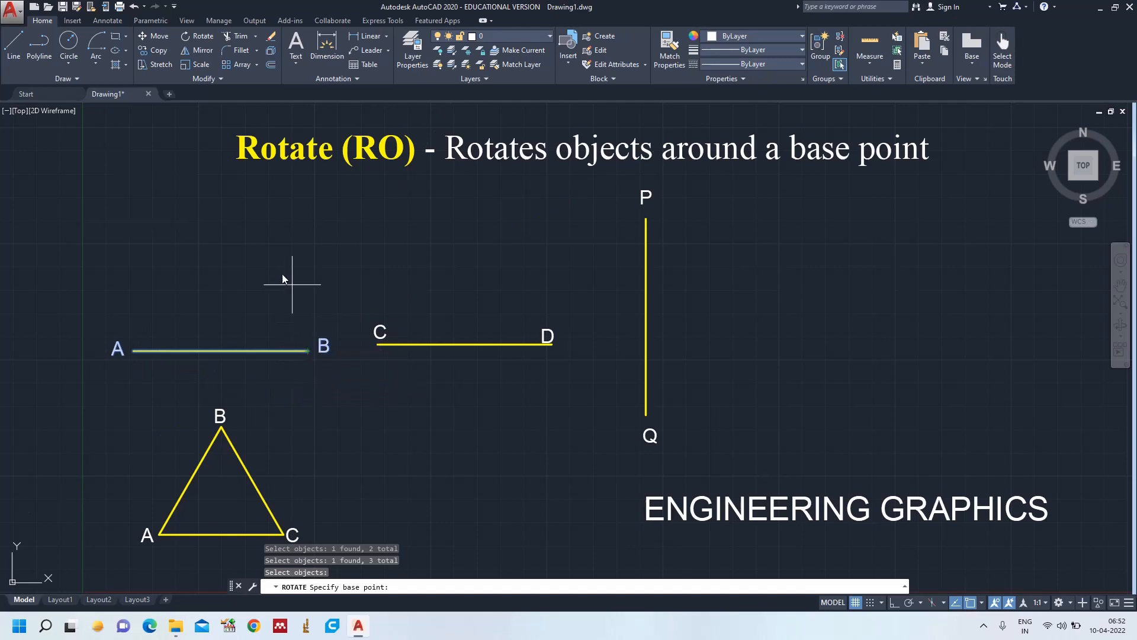
left_click(136, 350)
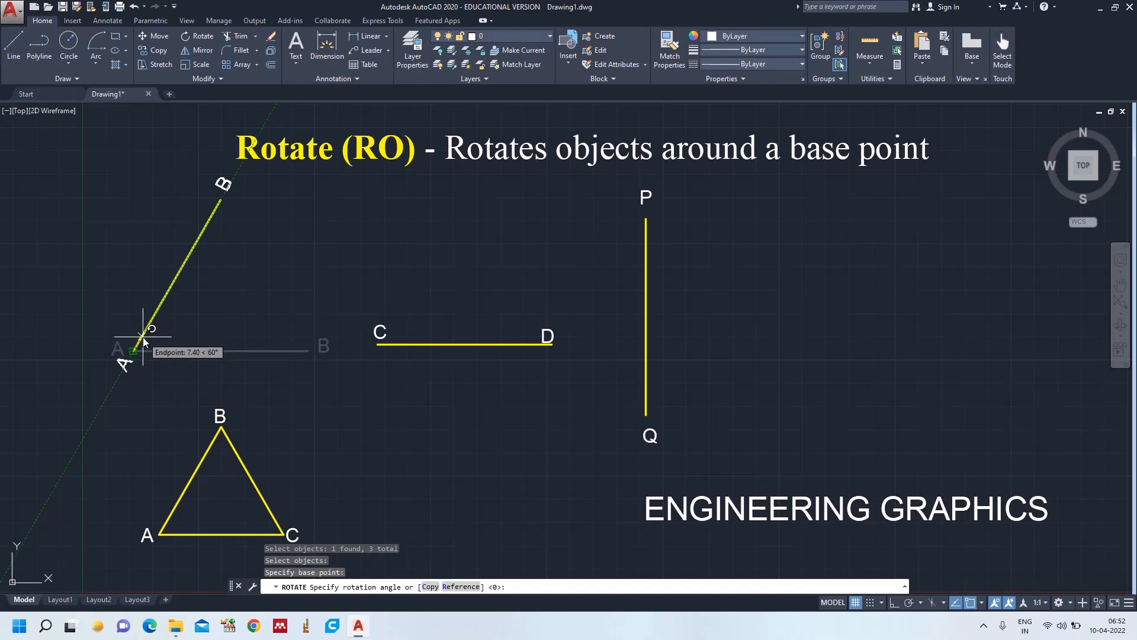
type("35")
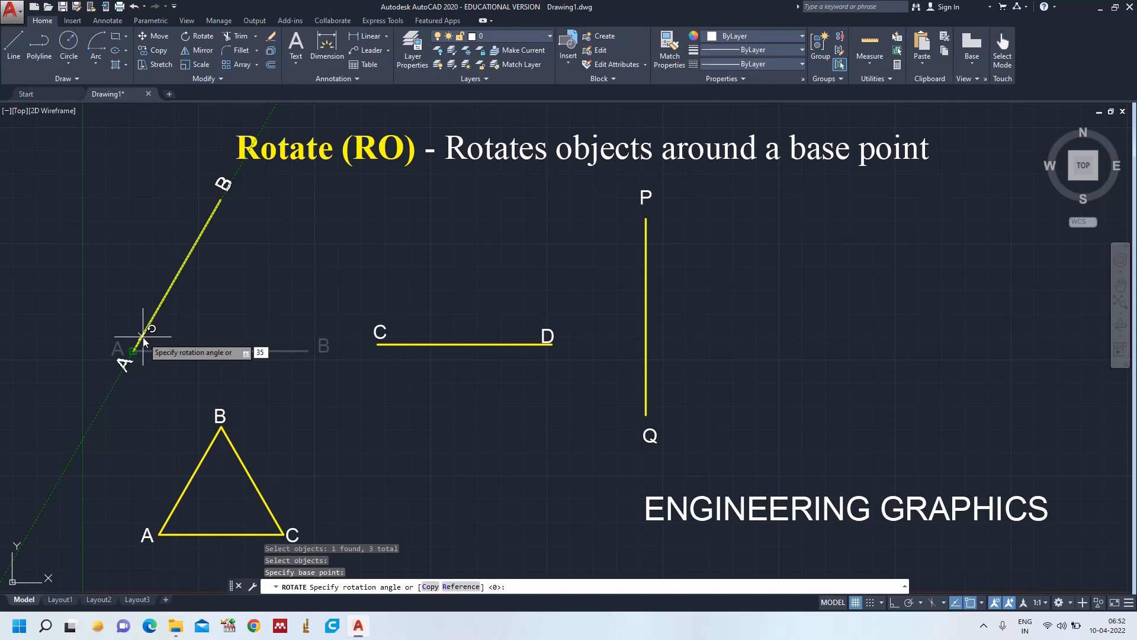
key("Return")
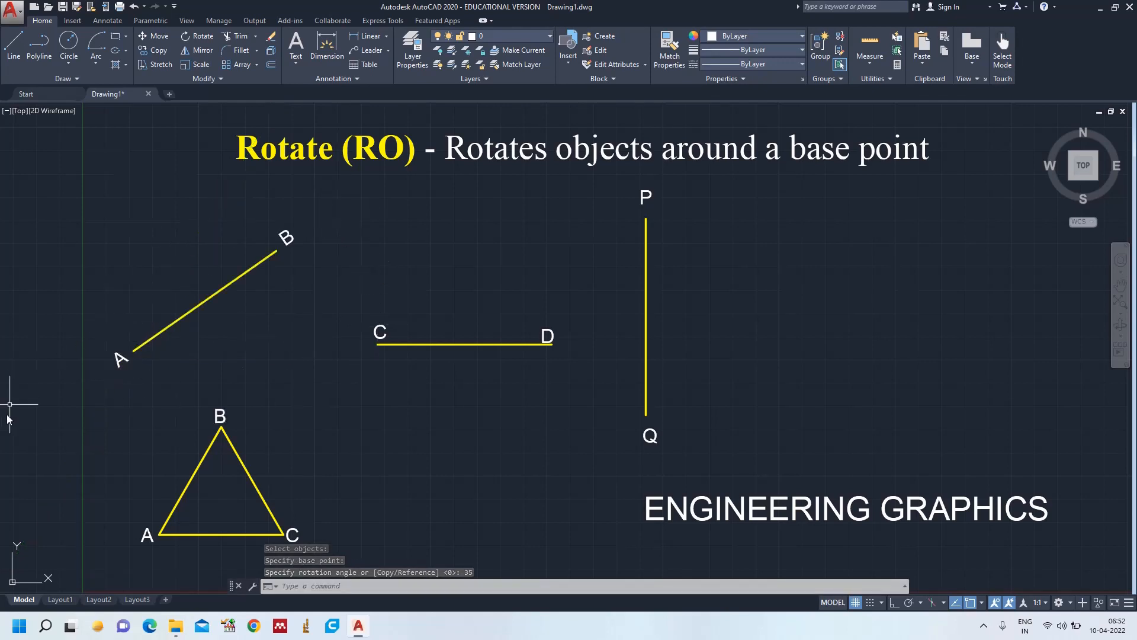
Draw a short horizontal reference line extending right from endpoint A of the rotated line AB
type("l")
key("Return")
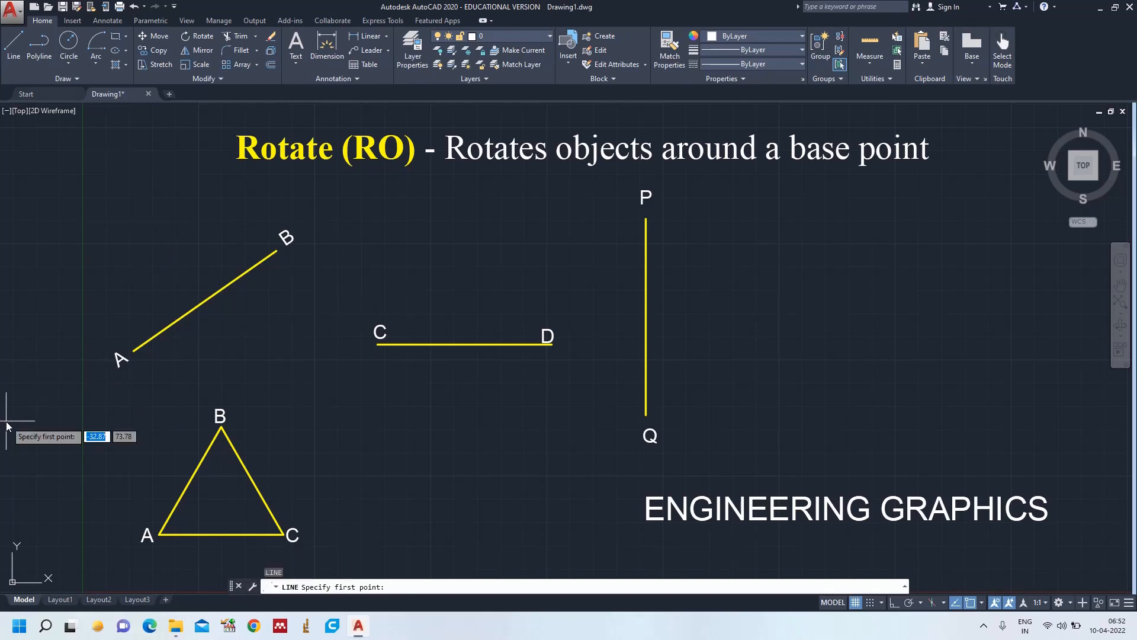
left_click(133, 350)
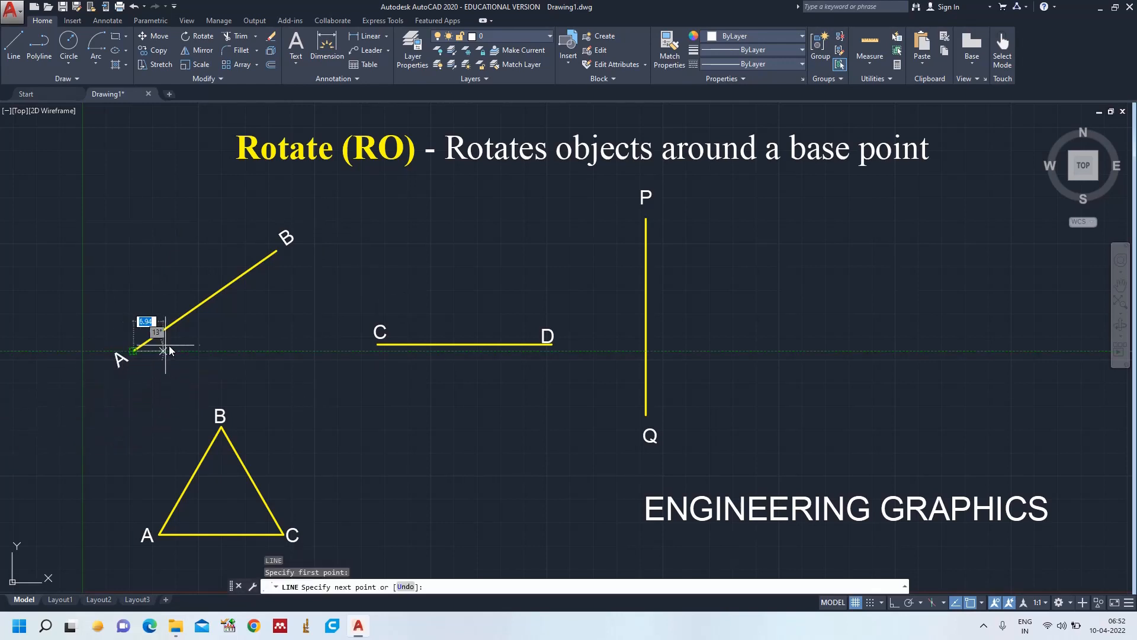
key("Escape")
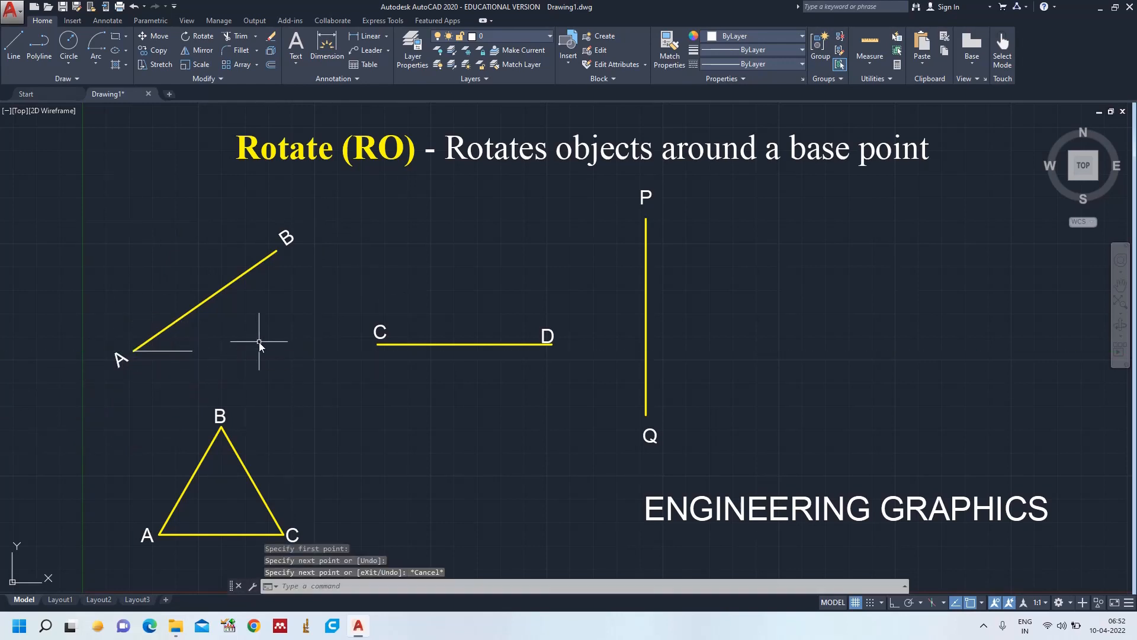
Add an angular dimension between the horizontal reference line at A and line AB
type("DIMA")
type("N")
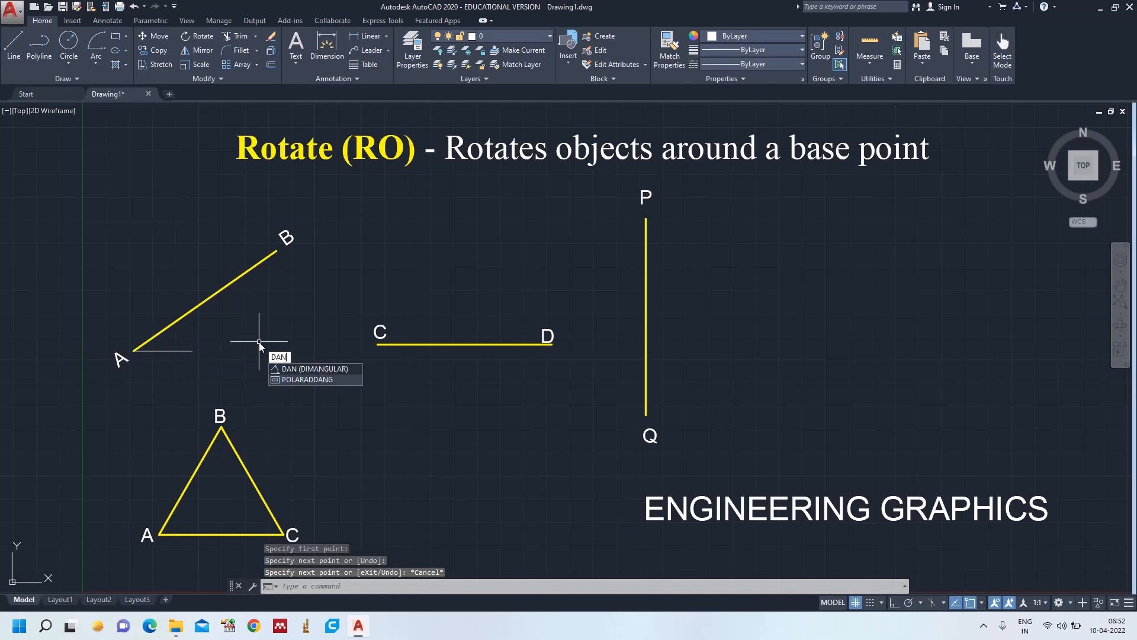
key("Return")
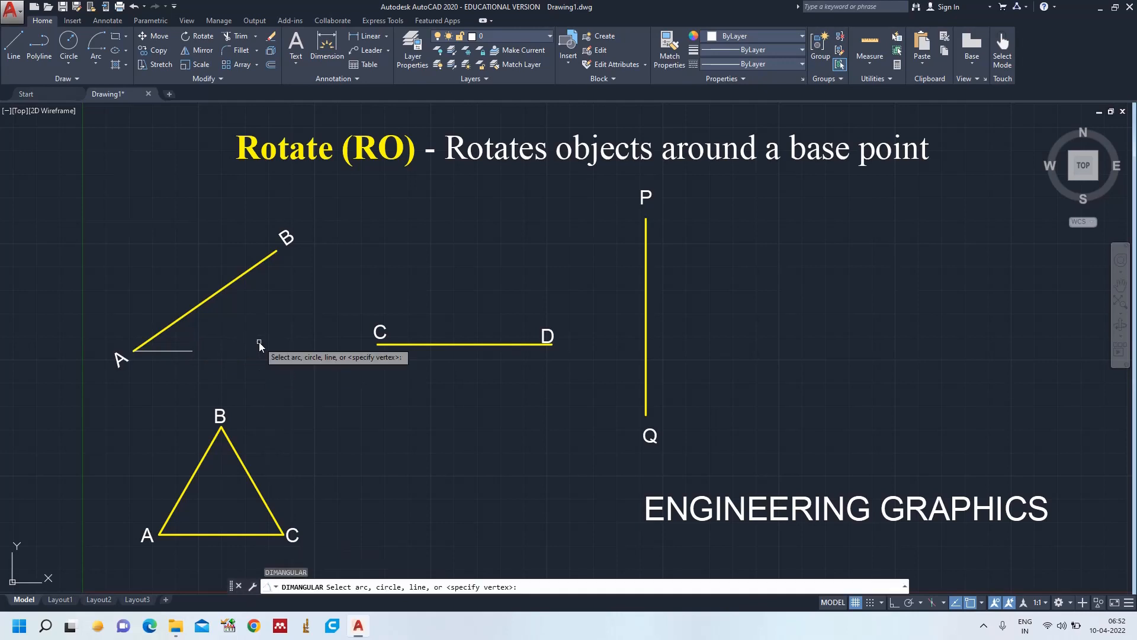
left_click(183, 350)
left_click(181, 327)
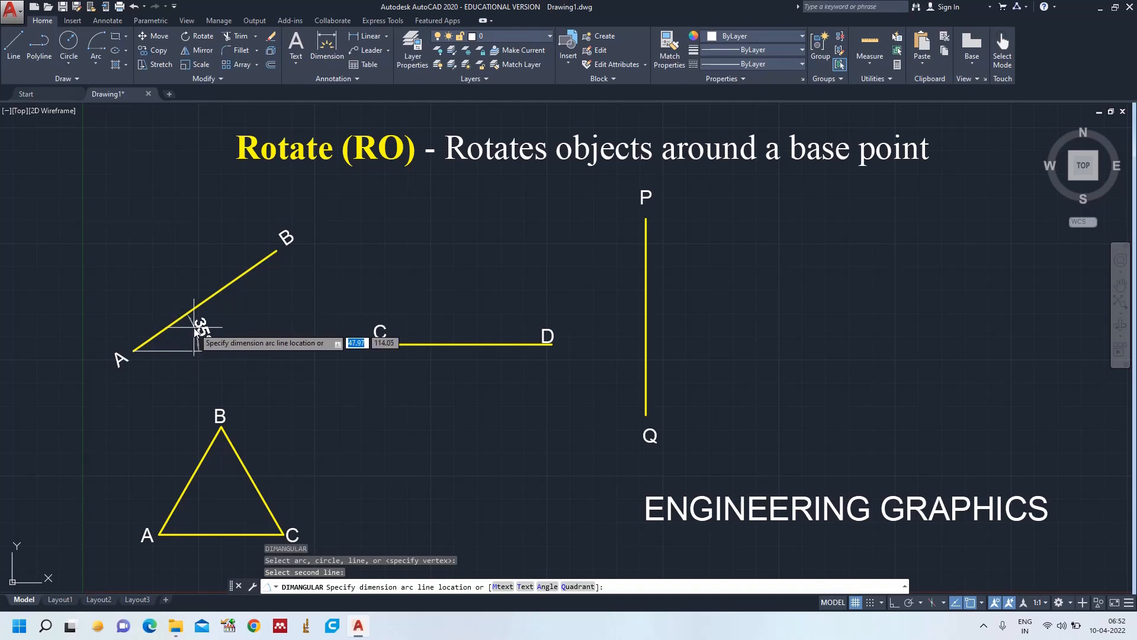
left_click(214, 329)
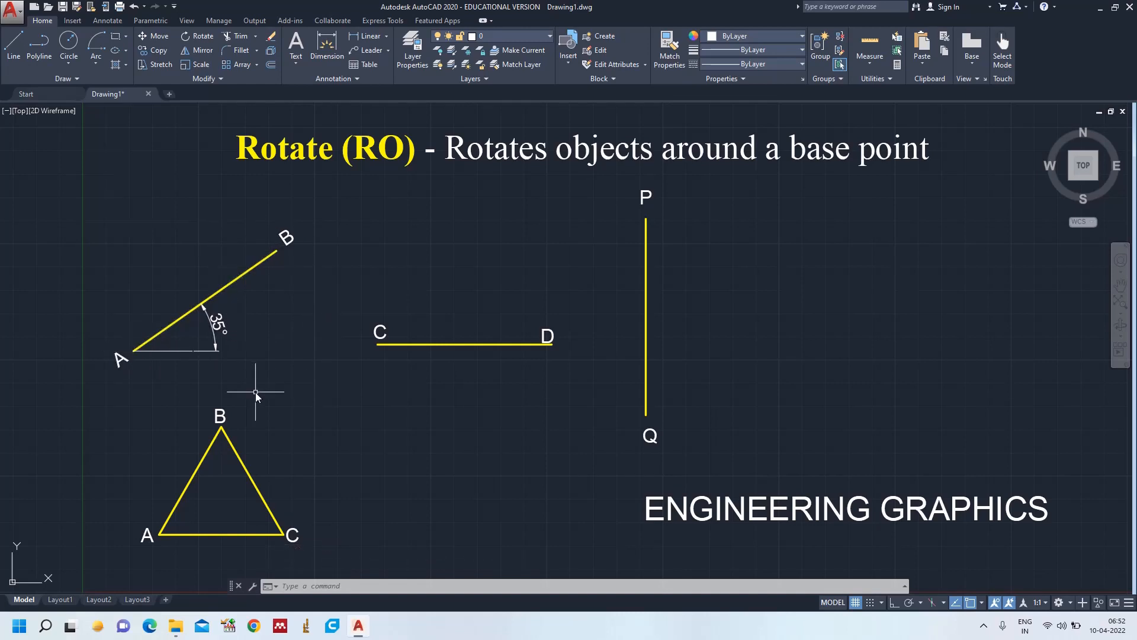
Rotate horizontal line CD together with its C and D labels by 35° about endpoint D
type("RO")
key("Return")
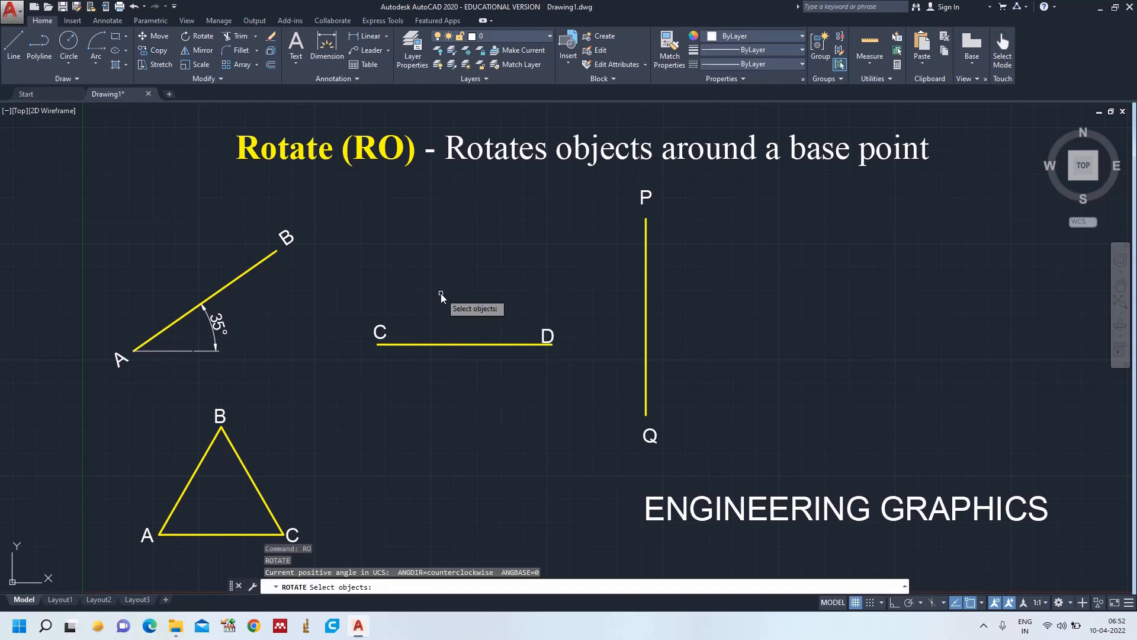
left_click(410, 343)
left_click(386, 336)
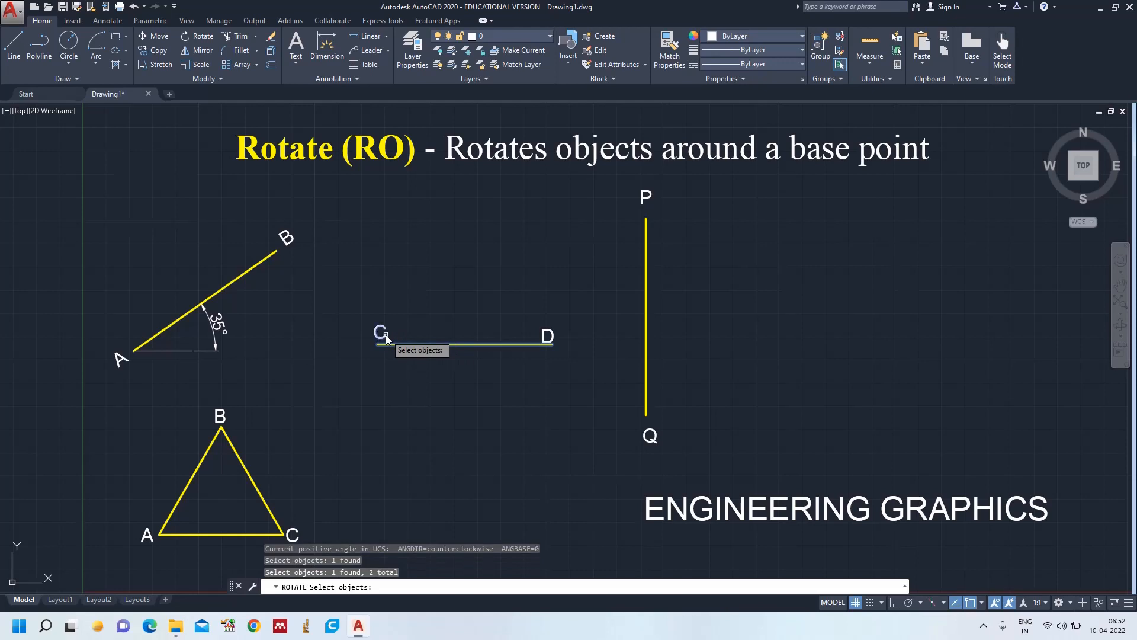
left_click(554, 340)
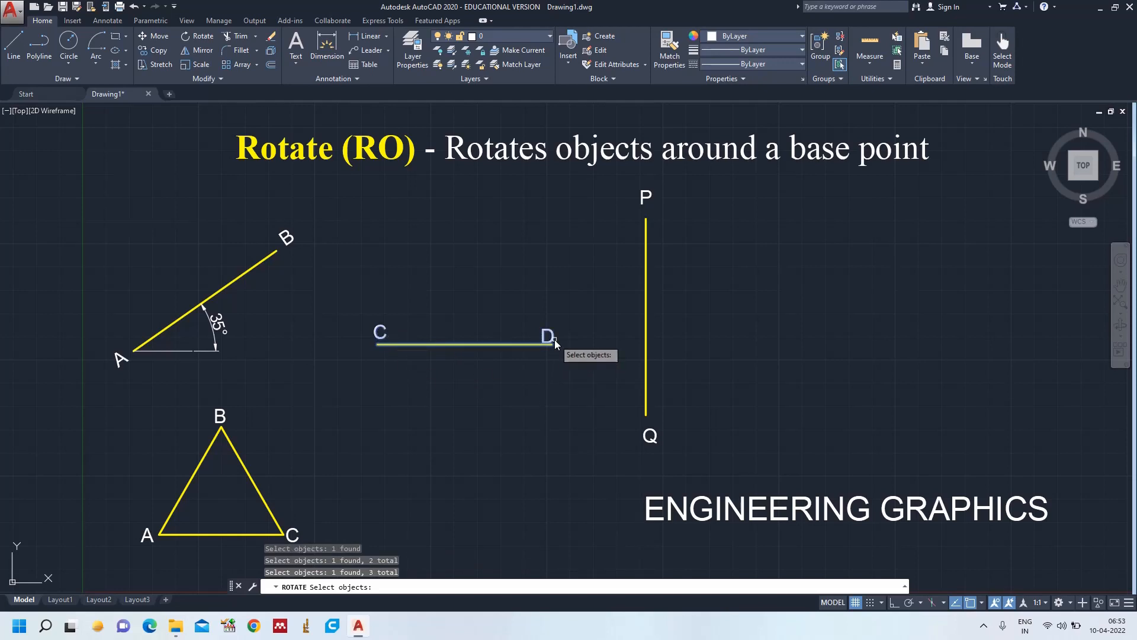
key("Return")
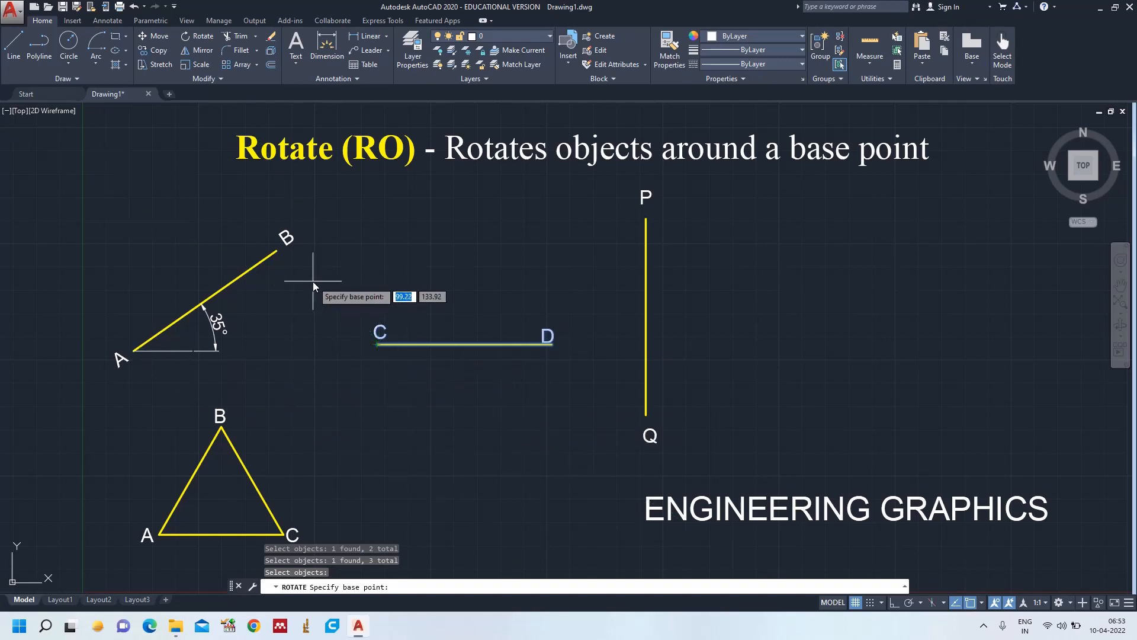
left_click(549, 345)
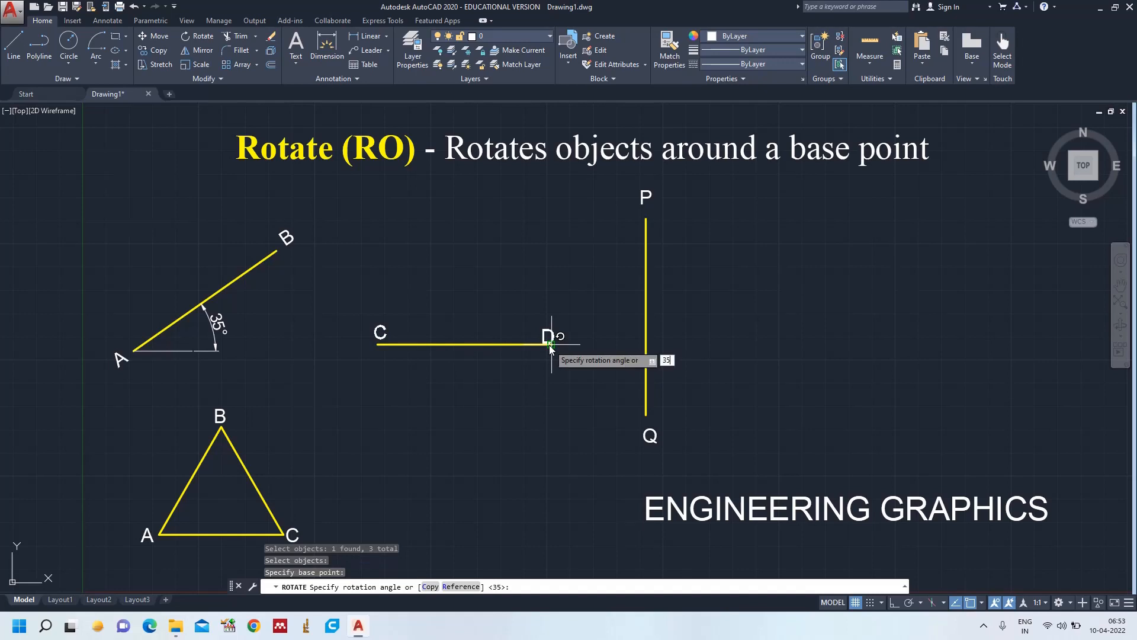
key("Return")
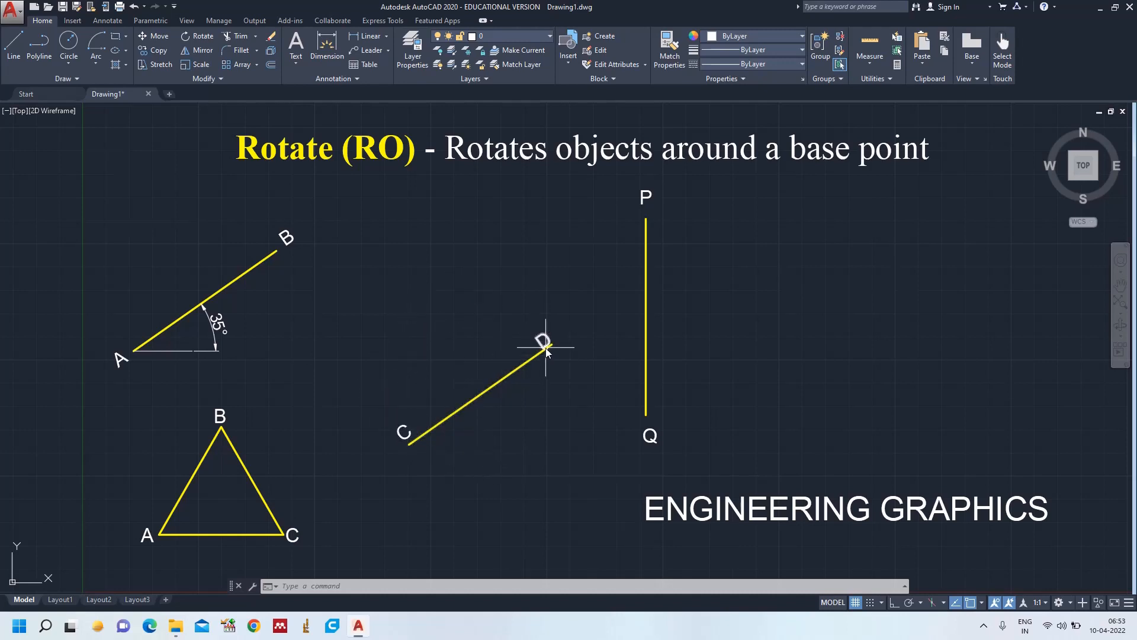
Draw a horizontal reference line extending left from endpoint D of the rotated line CD
type("l")
key("Return")
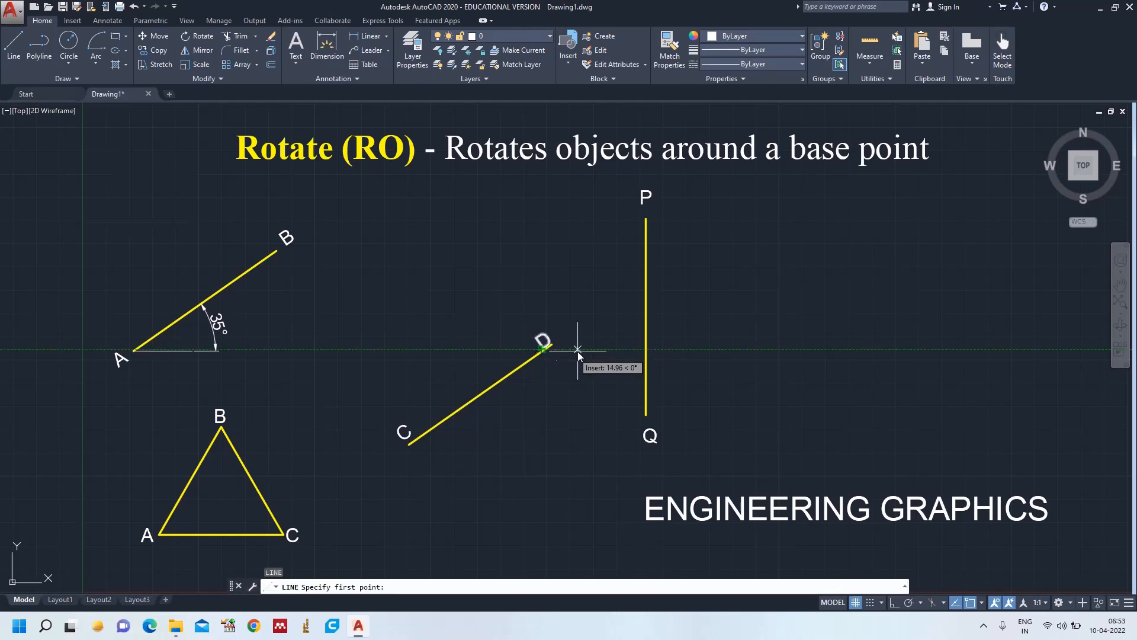
left_click(552, 345)
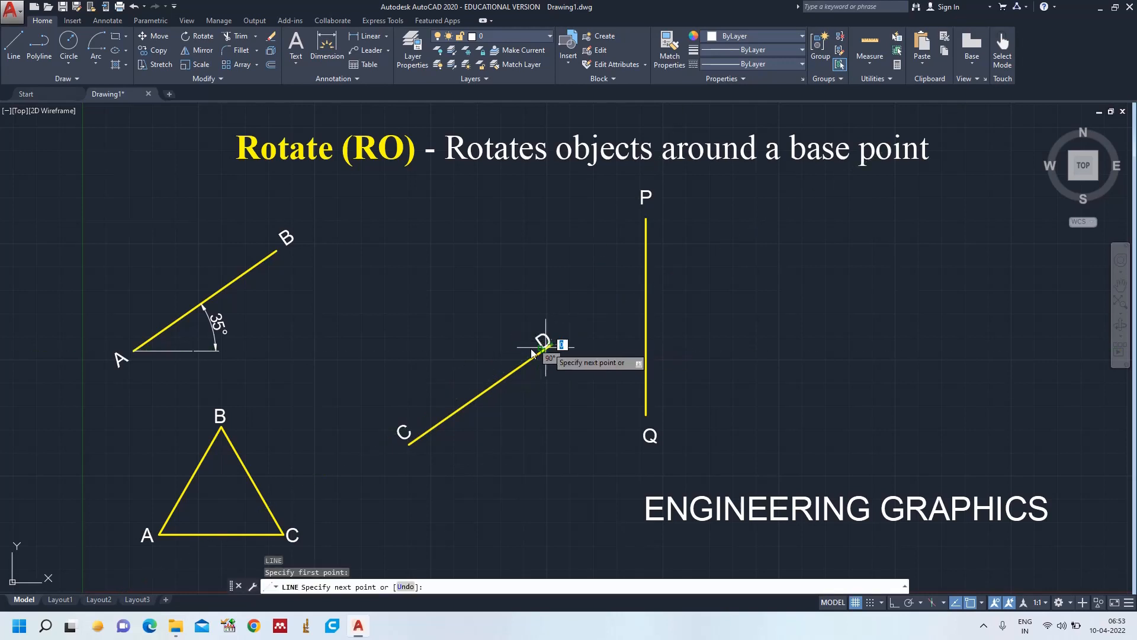
left_click(457, 345)
key("Escape")
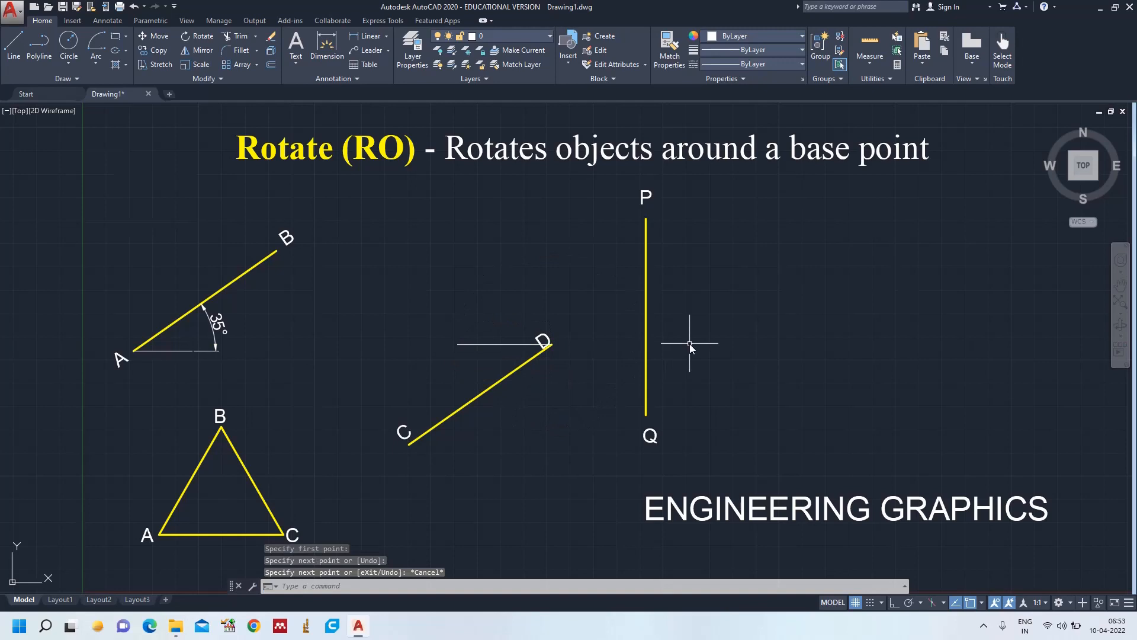
Add an angular dimension between line CD and the horizontal reference line at D
type("DIMAN")
key("Return")
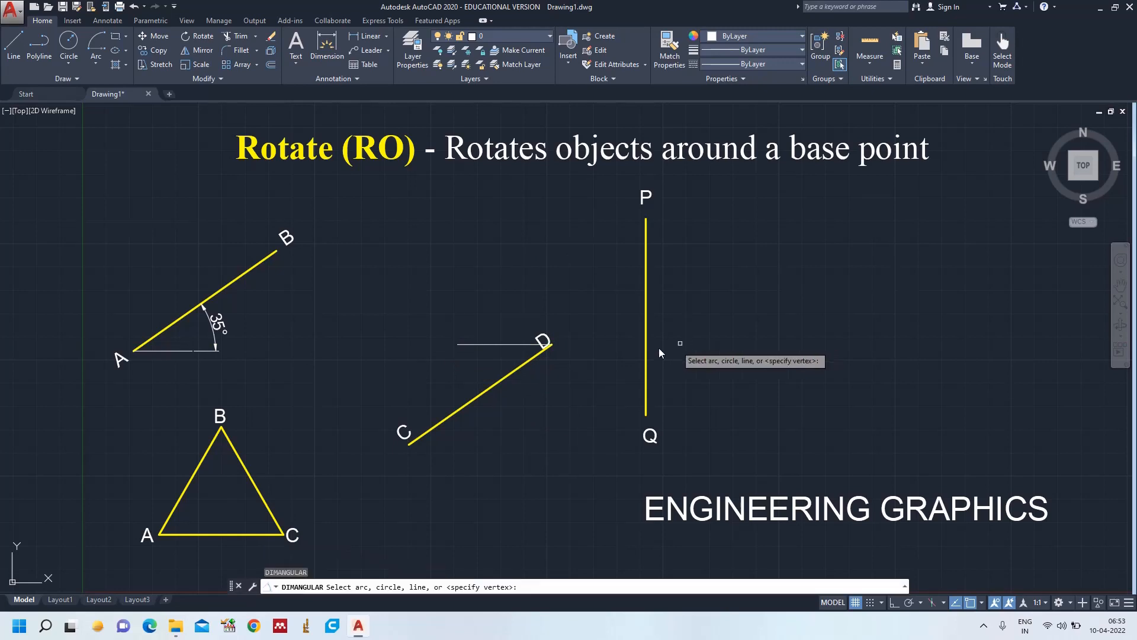
left_click(519, 368)
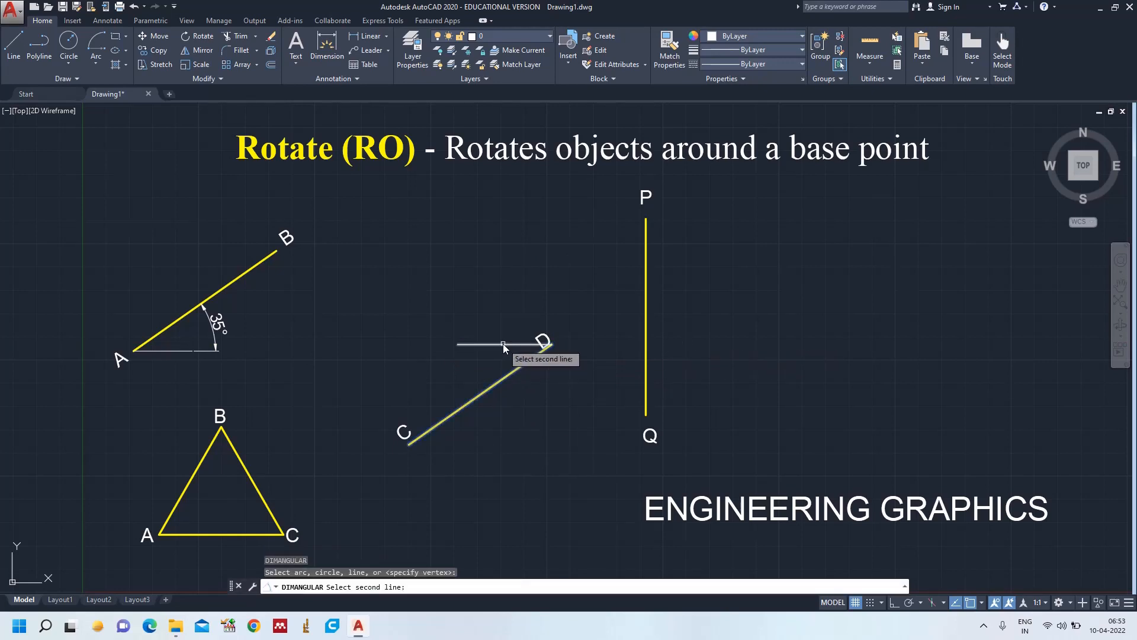
left_click(503, 344)
left_click(475, 365)
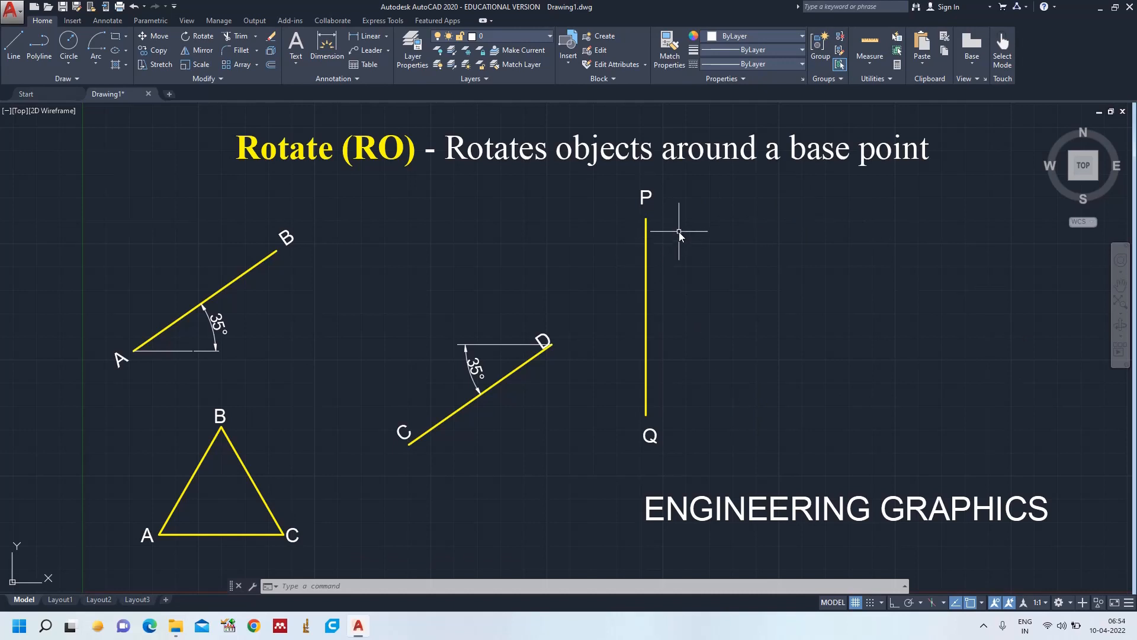
Rotate vertical line PQ together with its P and Q labels by -90° about endpoint Q
type("O")
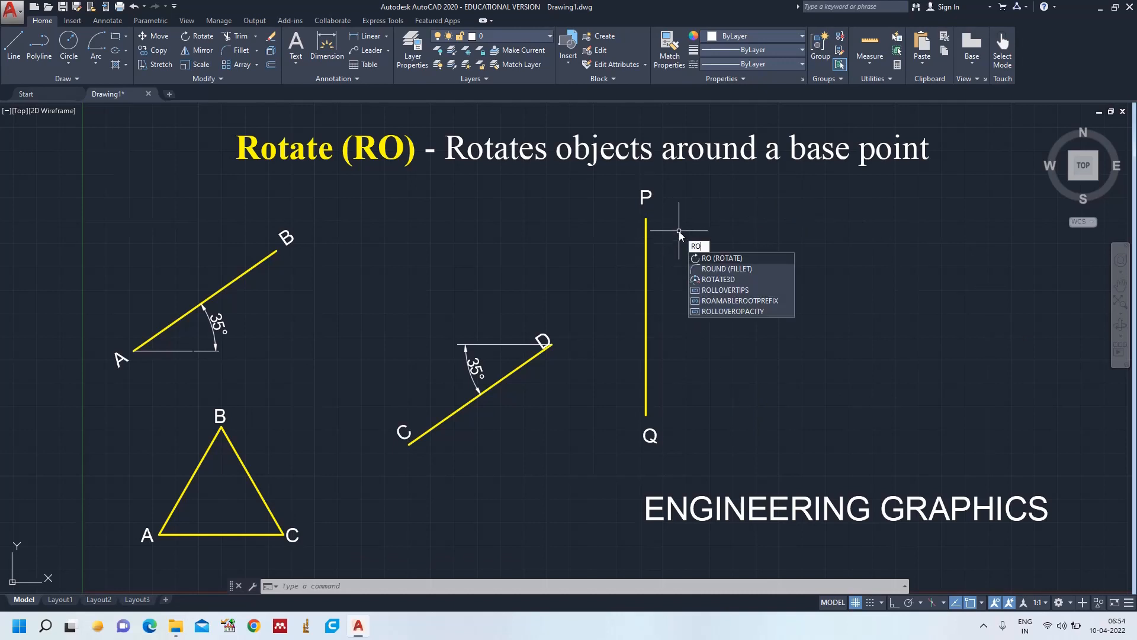
key("Return")
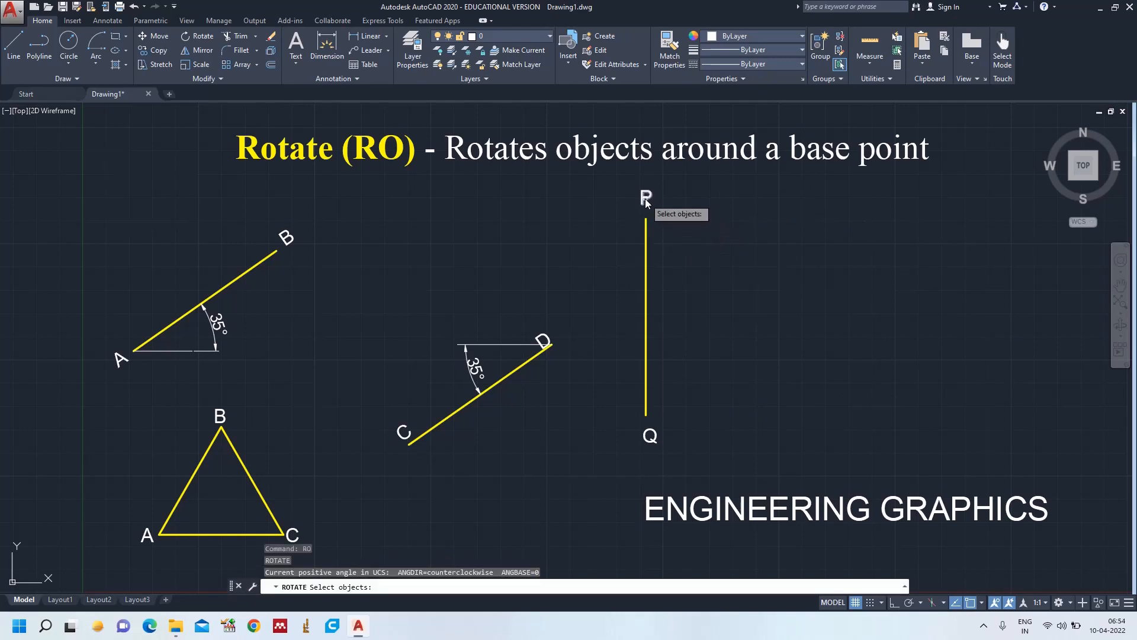
left_click(646, 229)
left_click(646, 231)
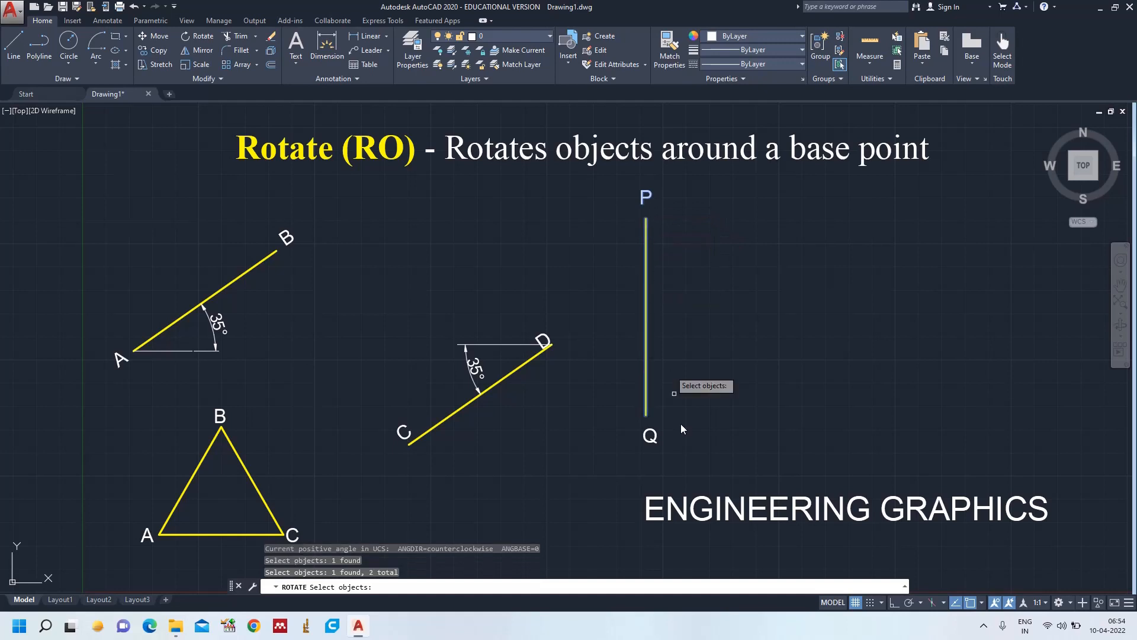
left_click(654, 443)
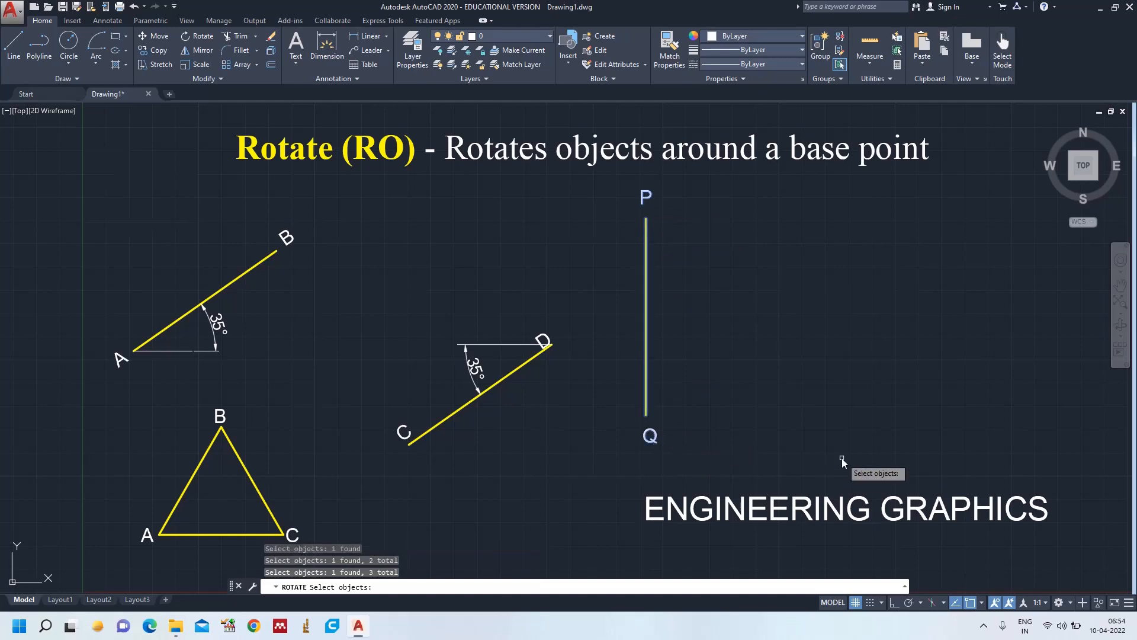
key("Return")
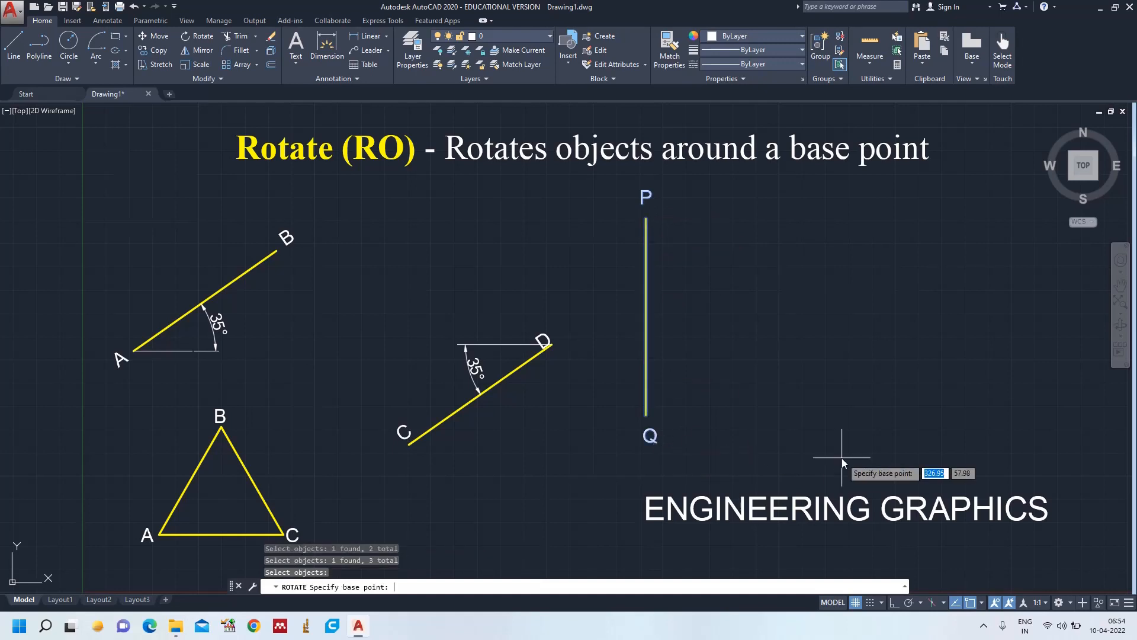
left_click(646, 415)
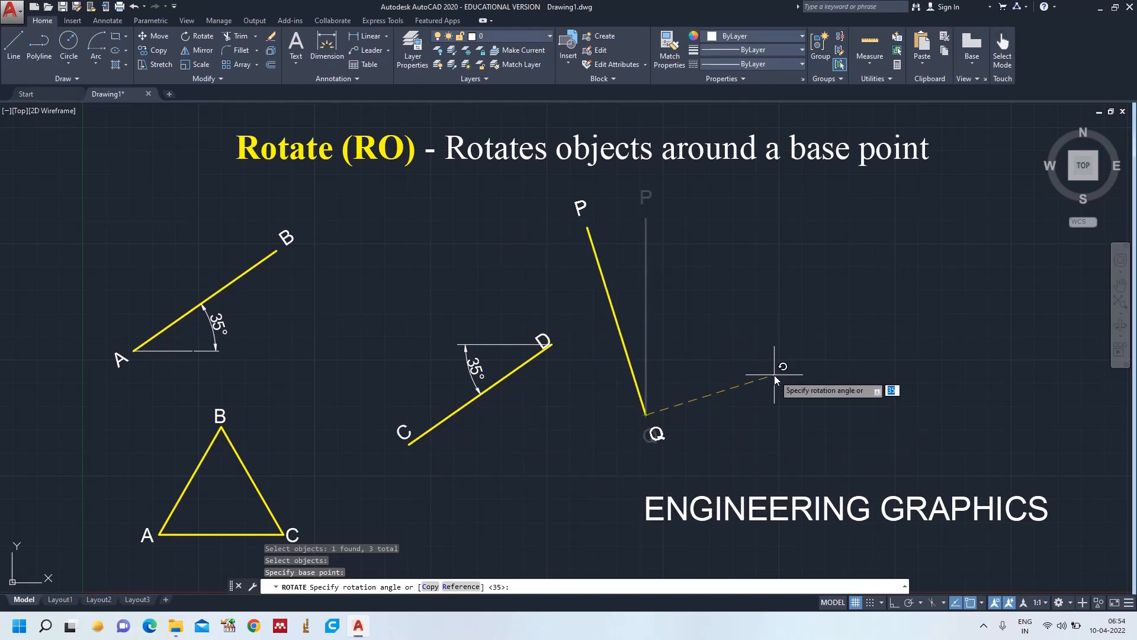
type("-90")
key("Return")
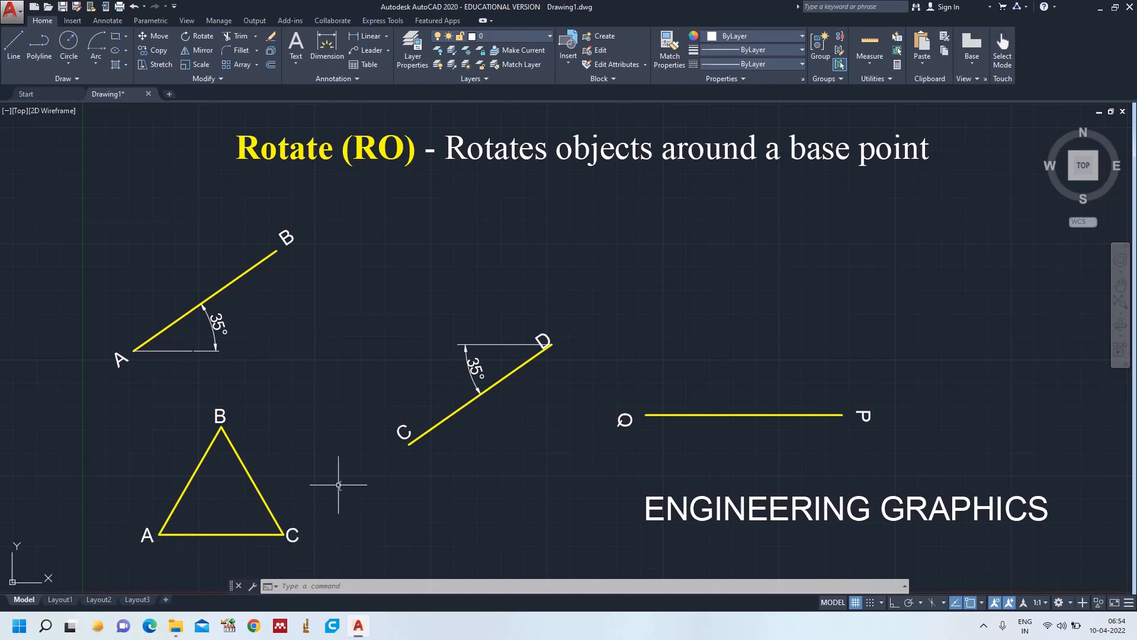
Rotate triangle ABC together with its vertex labels by 35° about vertex A
type("O")
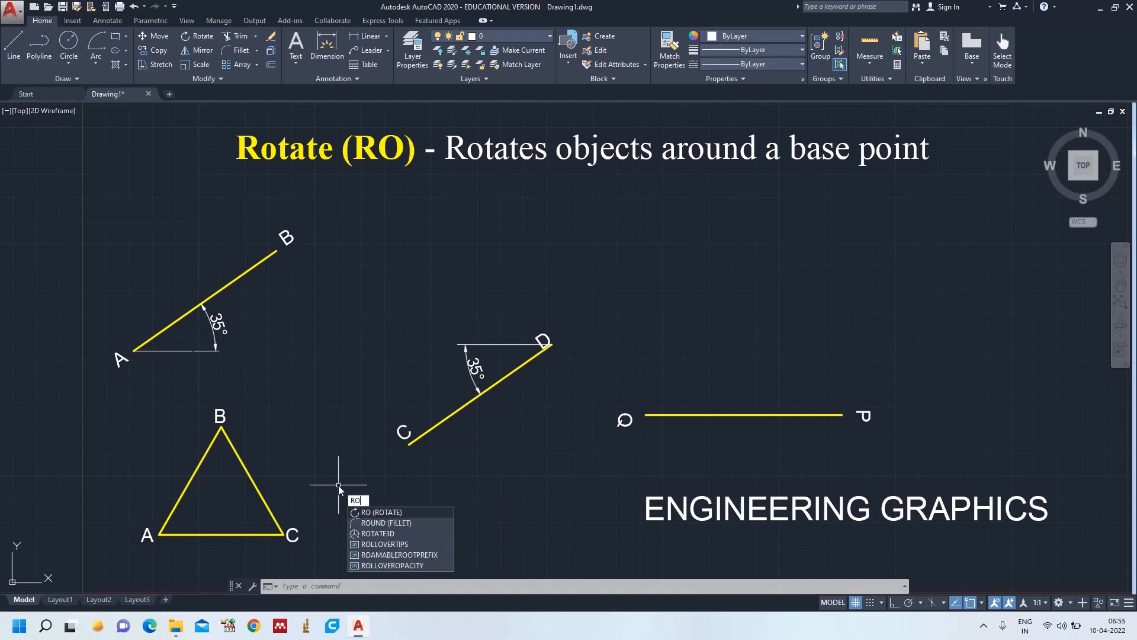
key("Return")
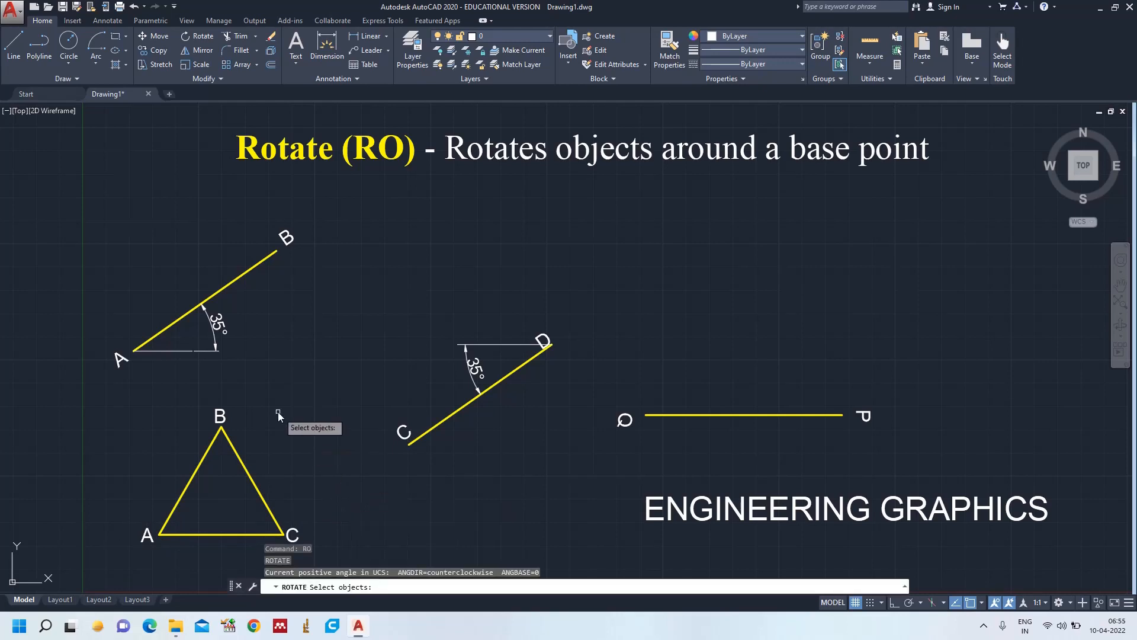
left_click(274, 400)
mouse_move(231, 400)
left_mouse_down()
mouse_move(134, 521)
mouse_move(237, 541)
mouse_move(327, 529)
mouse_move(294, 539)
left_mouse_up()
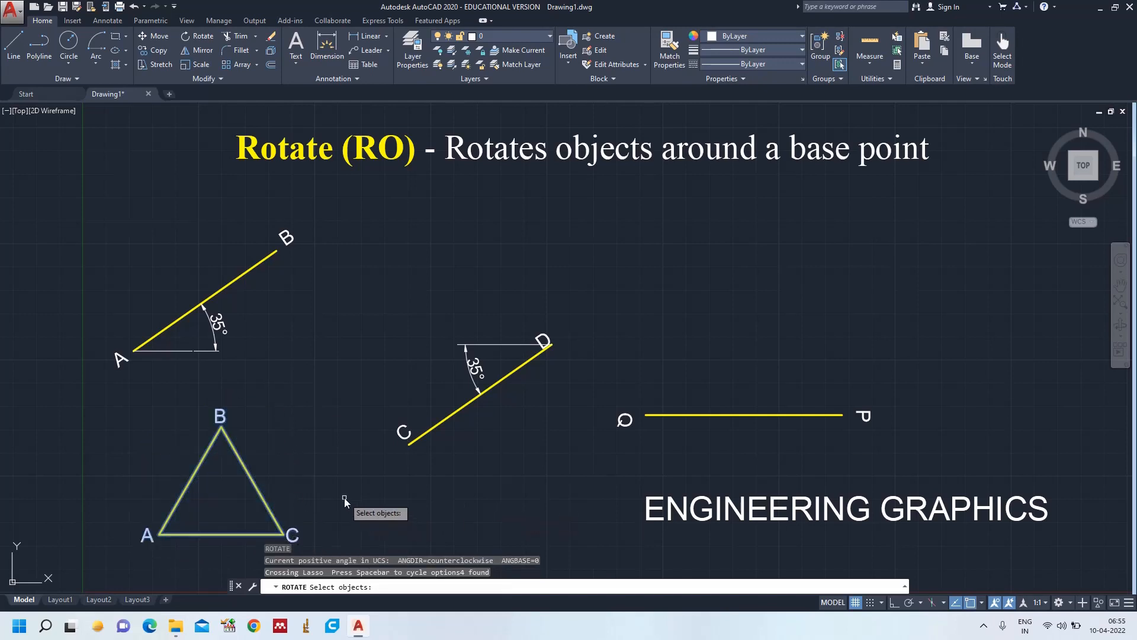
key("Return")
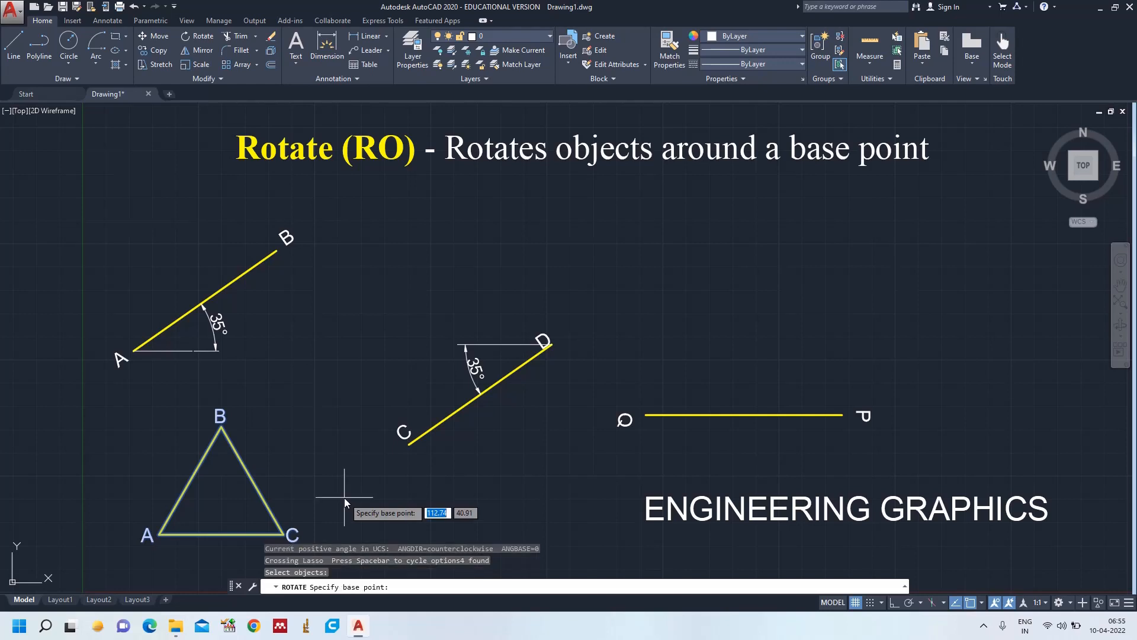
left_click(160, 535)
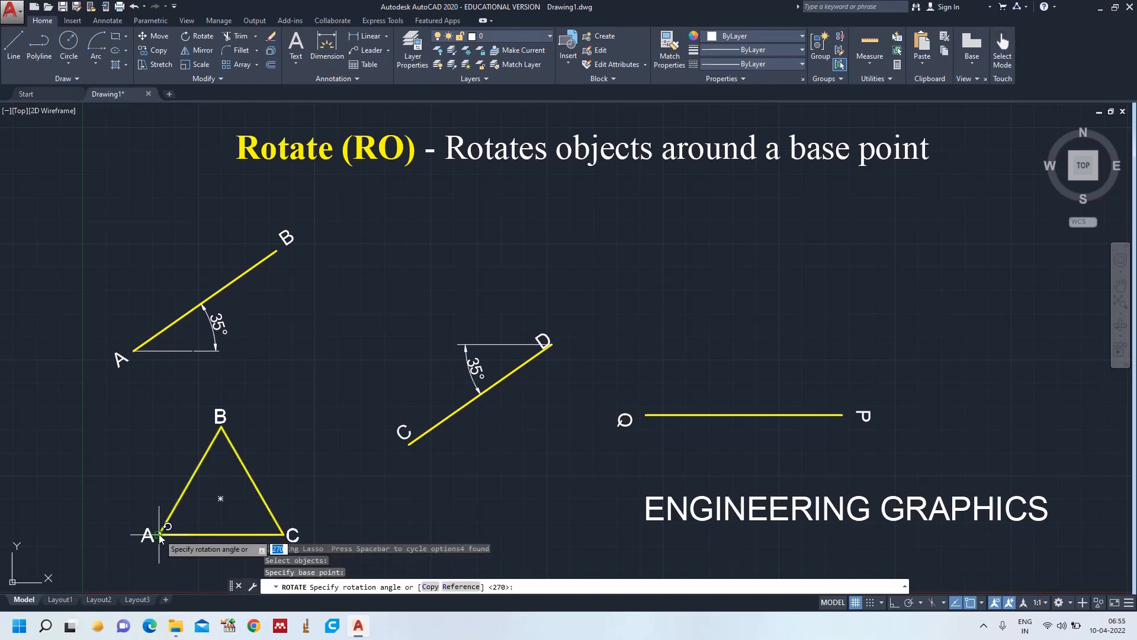
type("35")
key("Return")
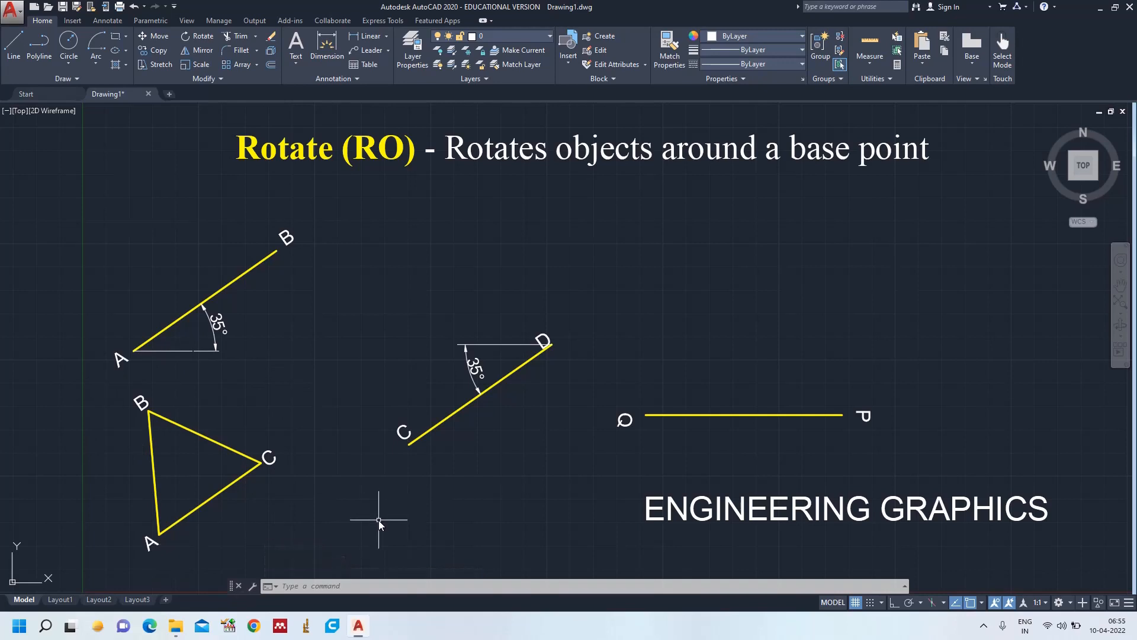
Draw a horizontal reference line extending right from vertex A of the rotated triangle
key("Return")
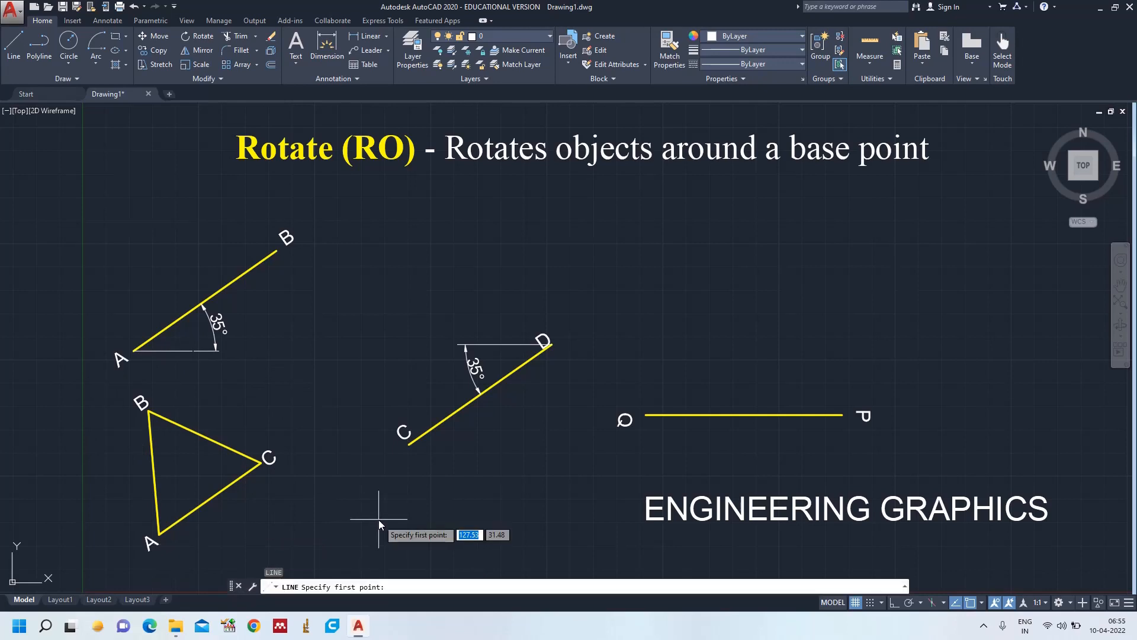
left_click(158, 534)
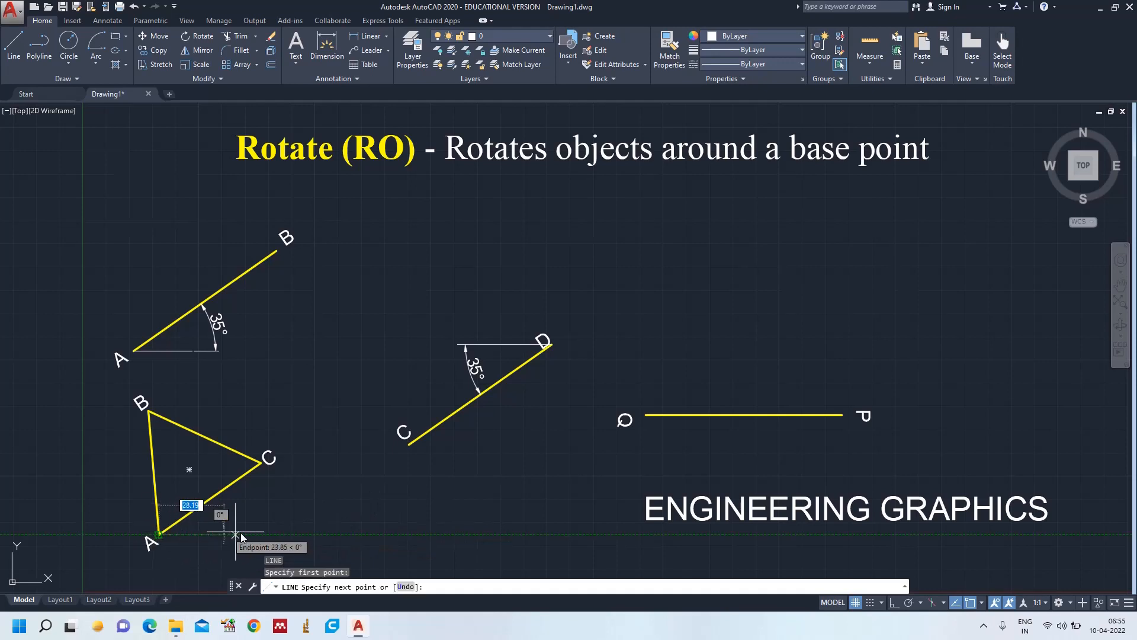
left_click(258, 533)
key("Escape")
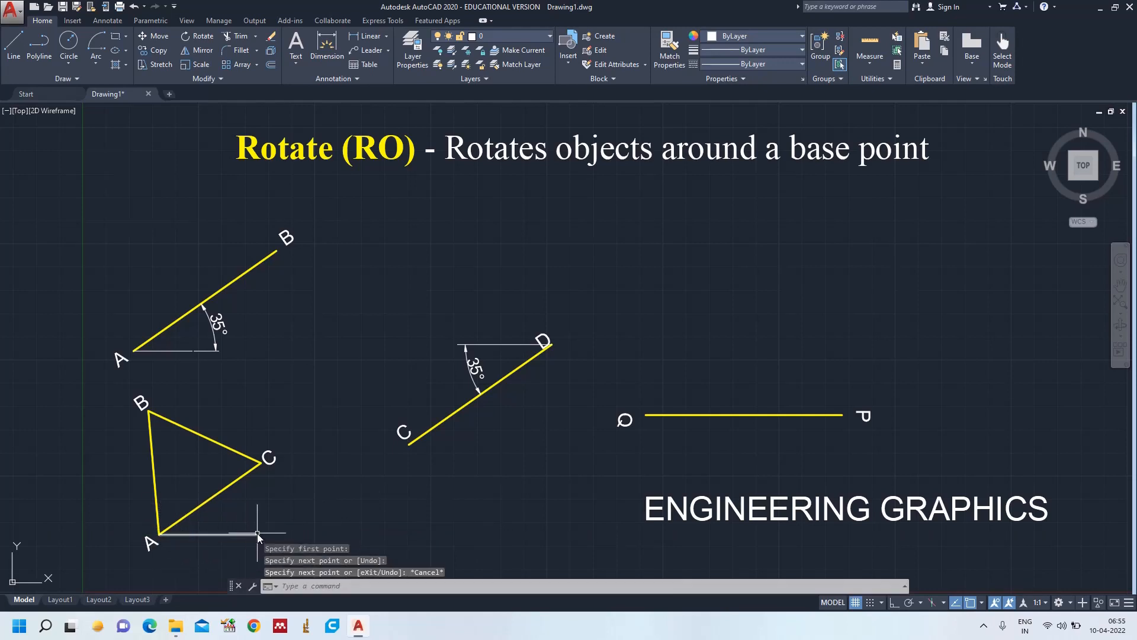
Add an angular dimension between the triangle's side AC and the horizontal reference line at A
type("DIMAN")
key("Return")
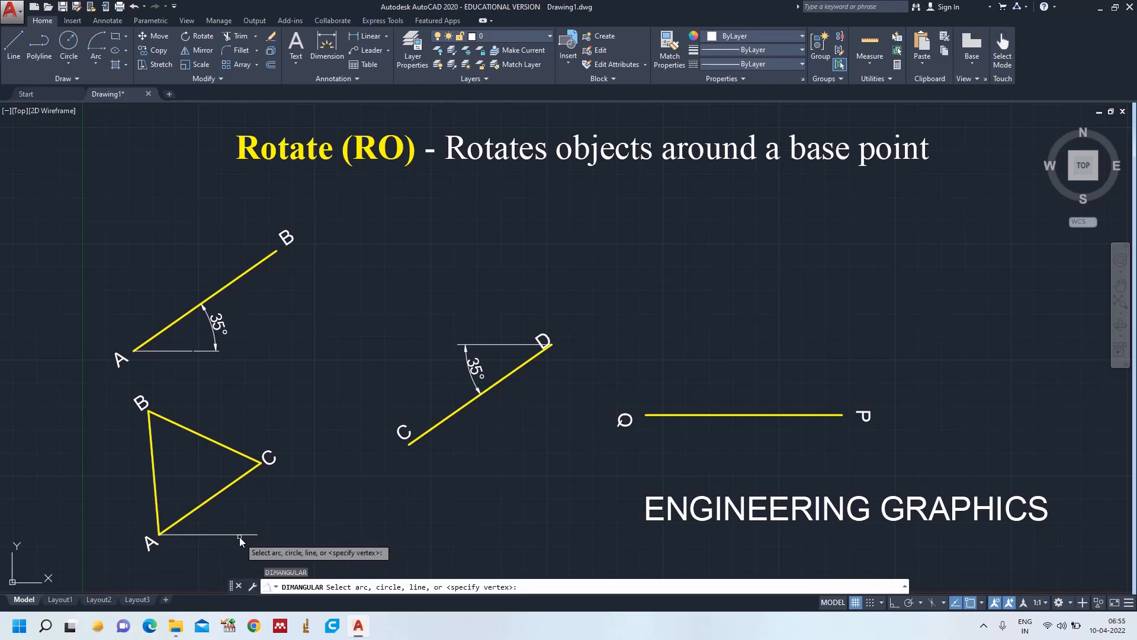
left_click(237, 535)
left_click(200, 506)
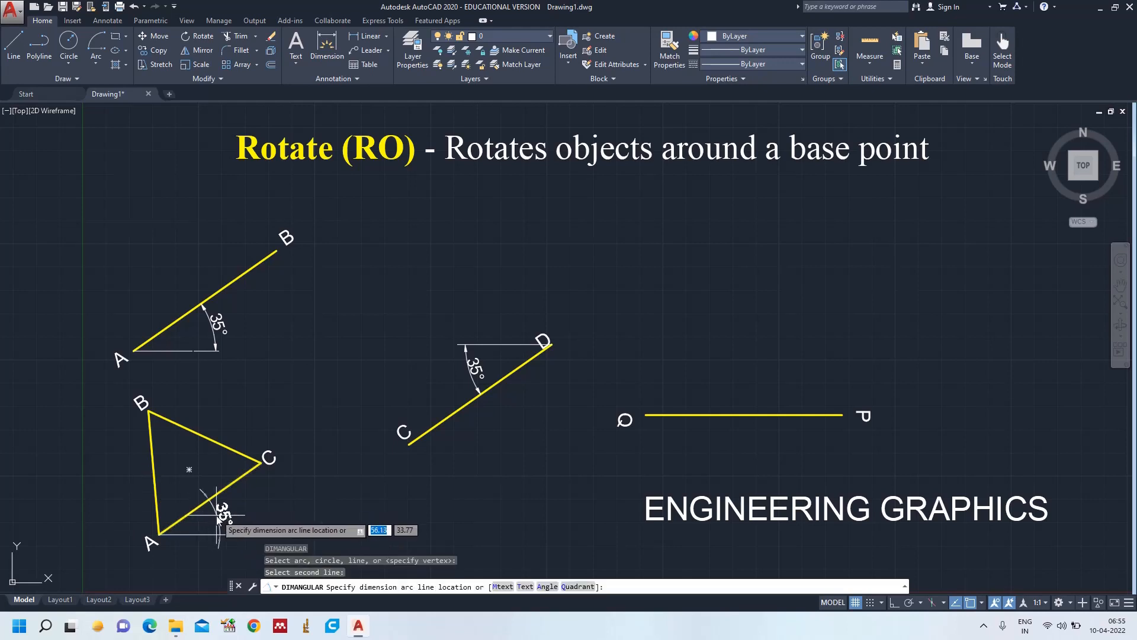
left_click(218, 516)
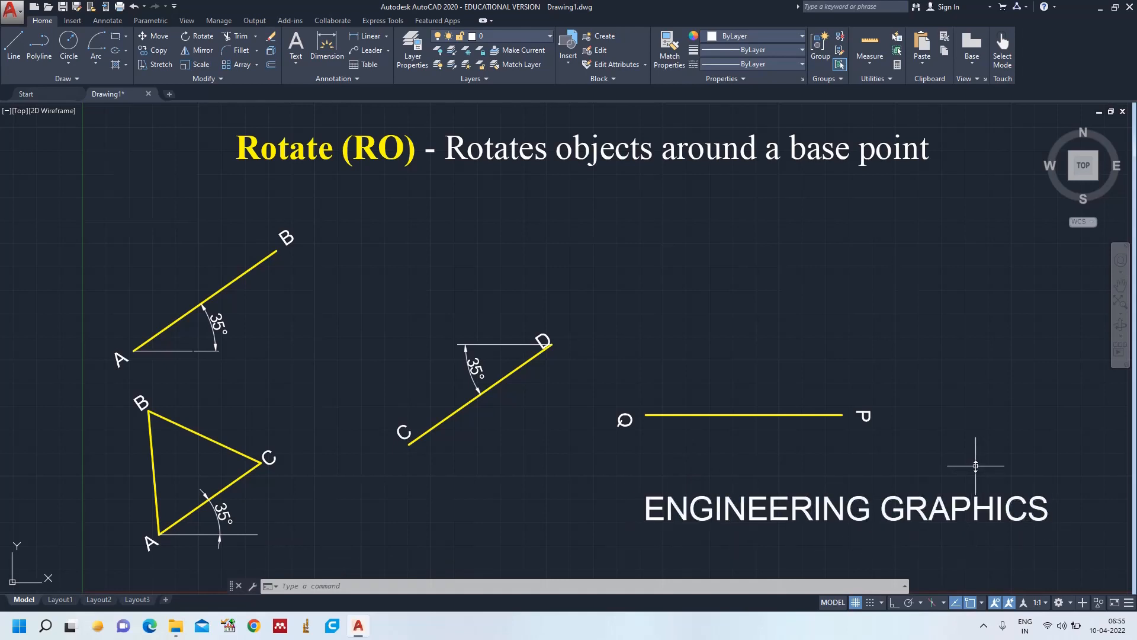
Rotate the ENGINEERING GRAPHICS text by 45° about the lower-left corner of its first letter
type("O")
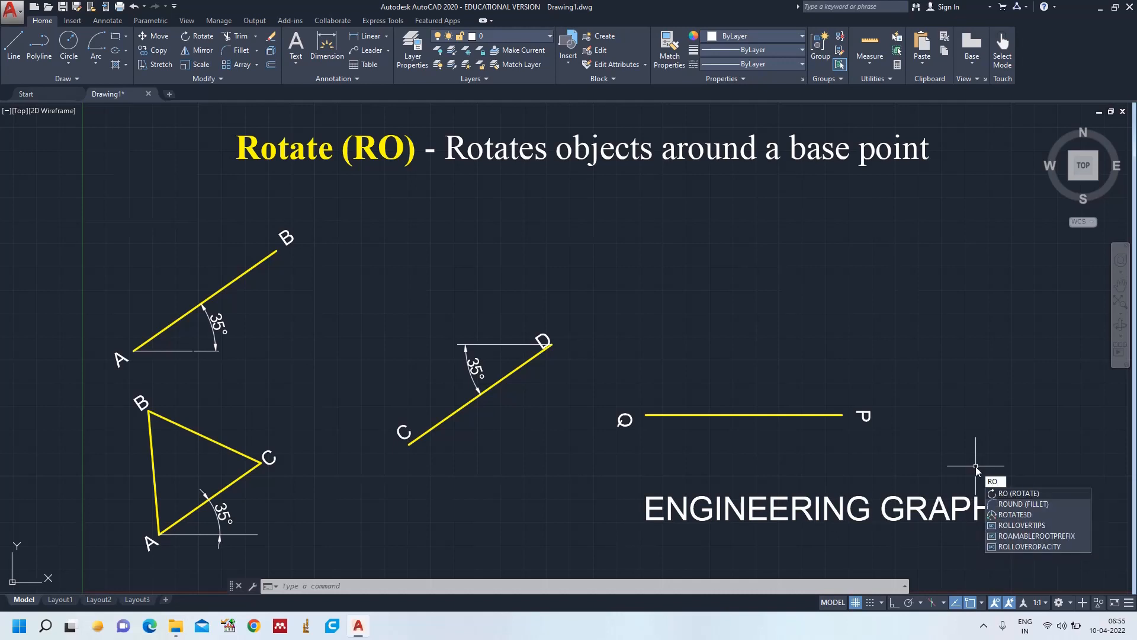
key("Return")
left_click(955, 513)
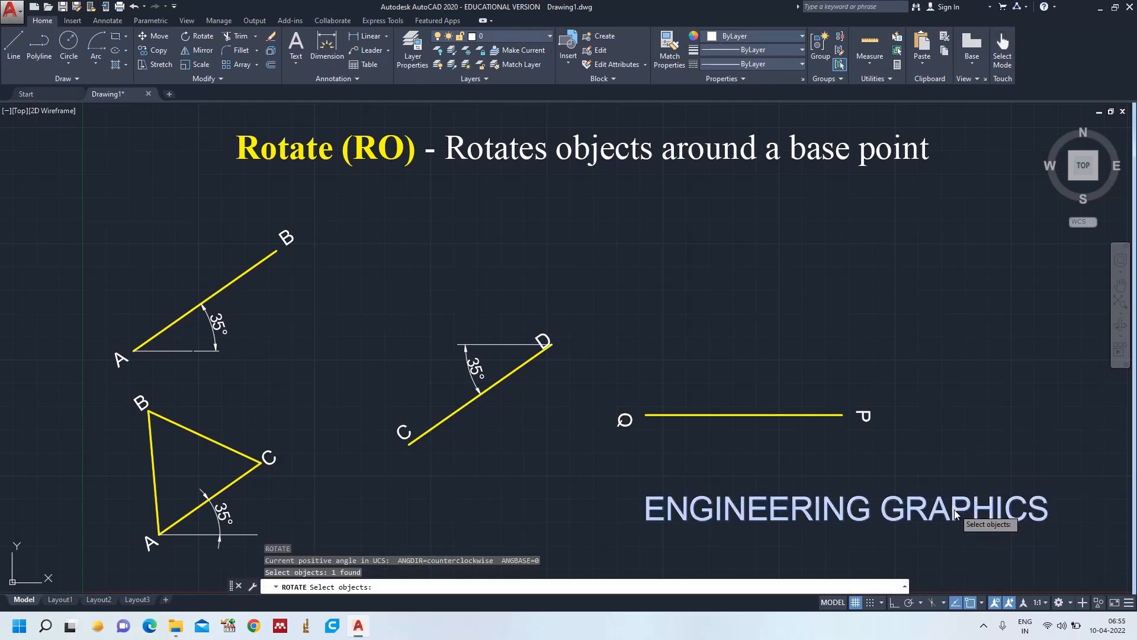
key("Return")
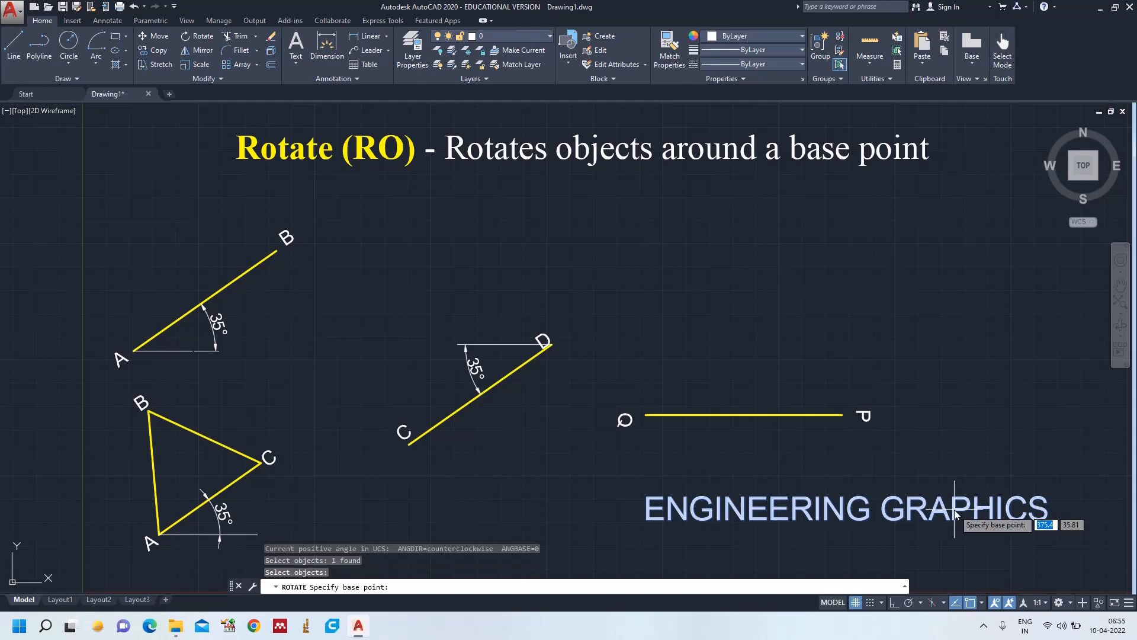
left_click(644, 520)
type("45")
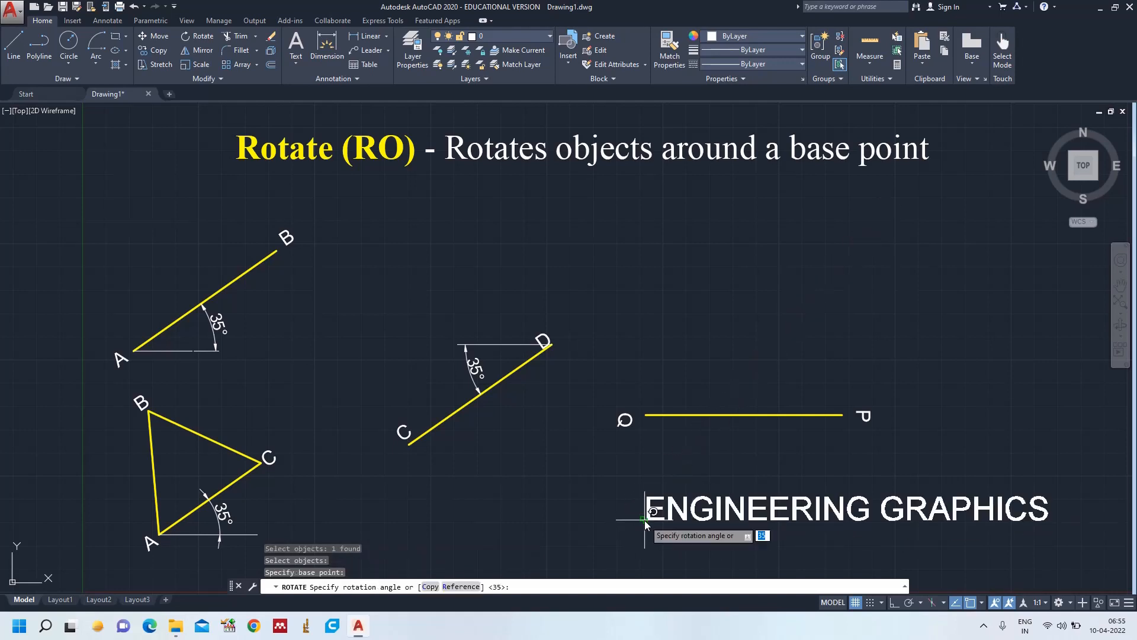
key("Return")
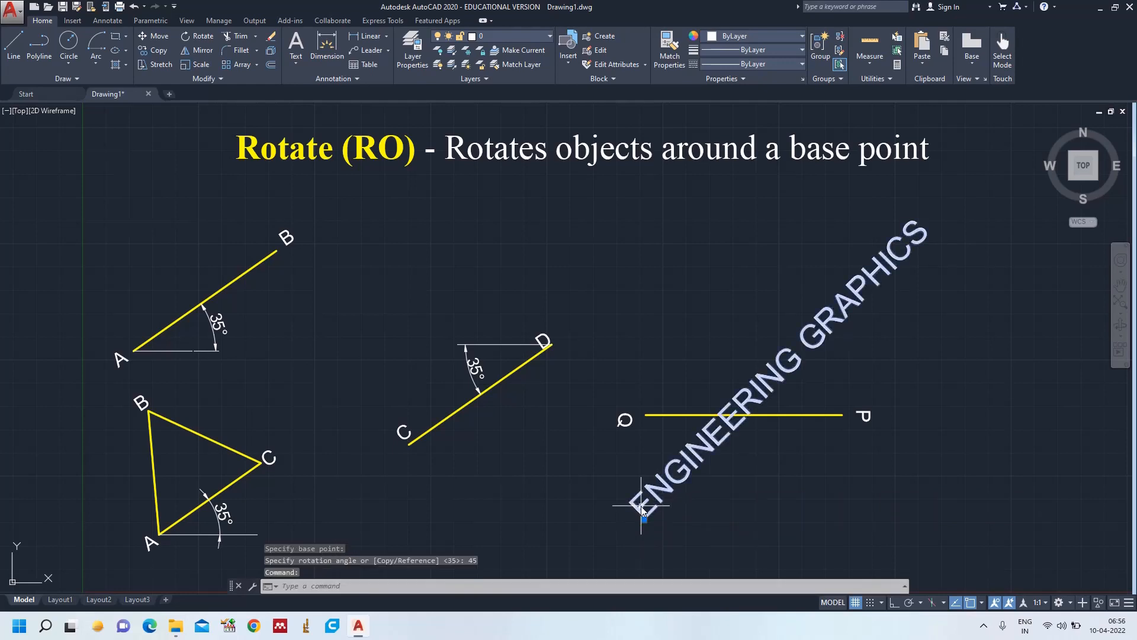
Move the rotated ENGINEERING GRAPHICS text by its insertion grip to the right, clear of line PQ
left_click(644, 520)
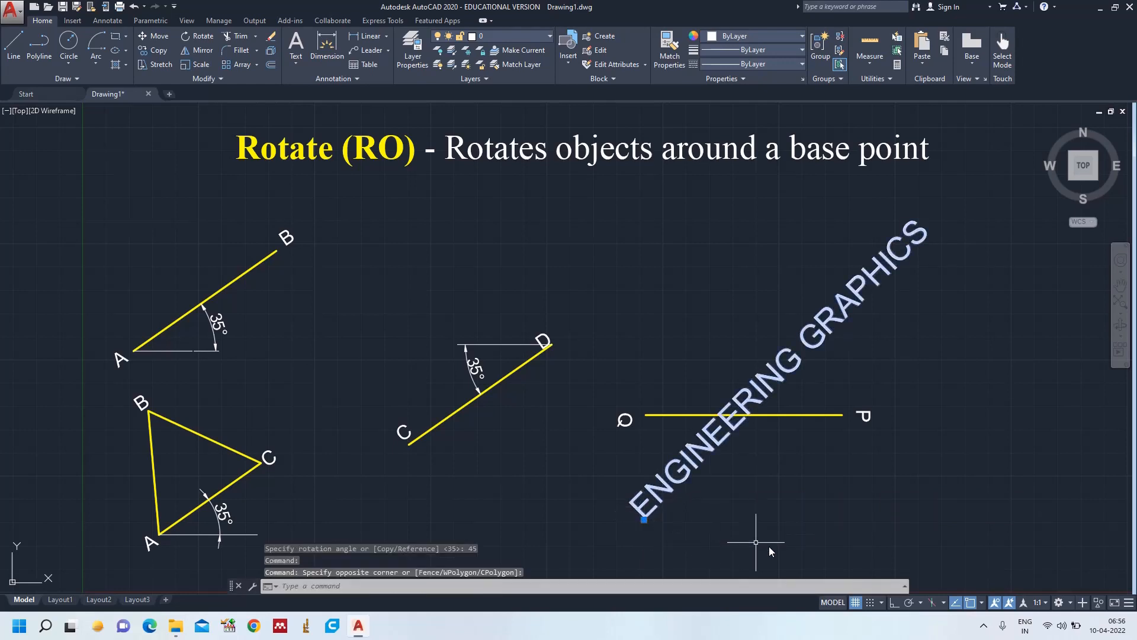
left_click(644, 520)
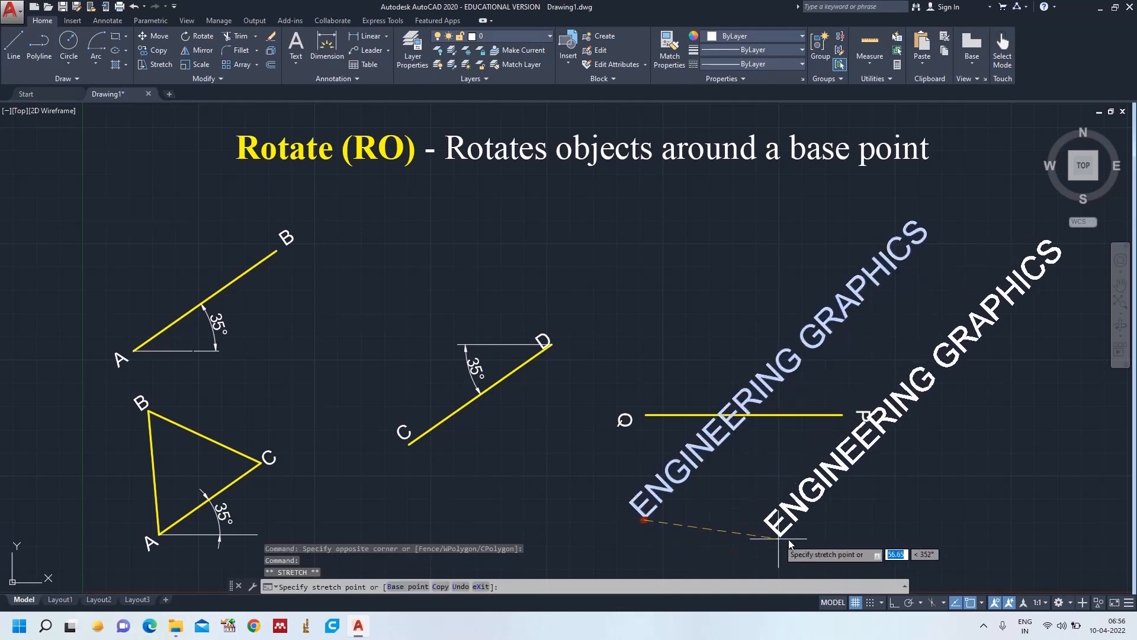
left_click(791, 545)
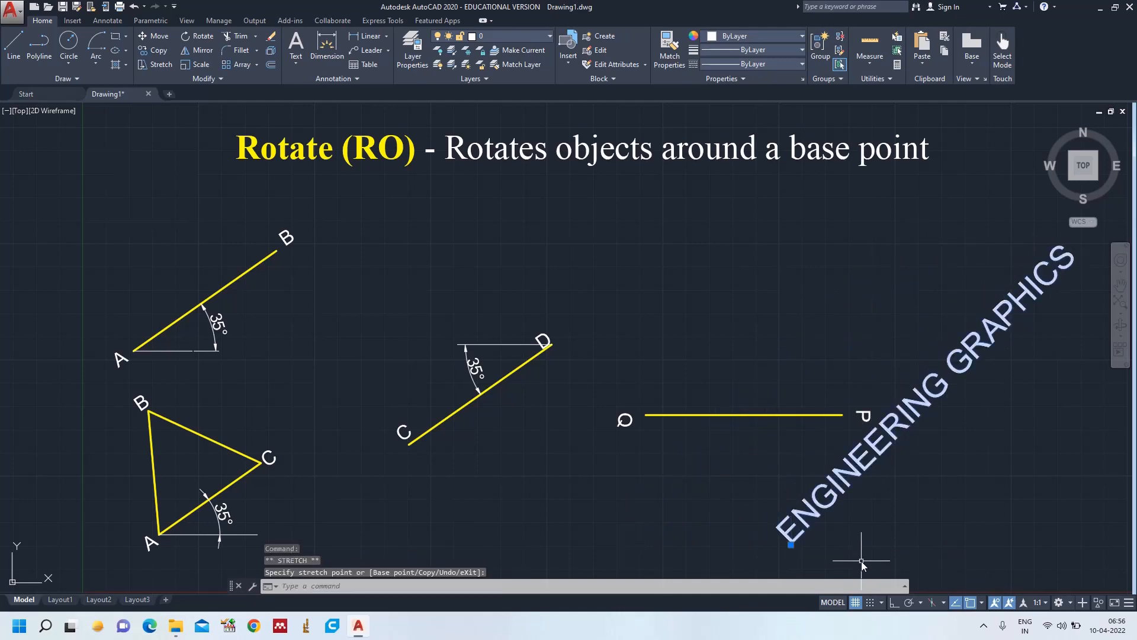
key("Escape")
Draw a reference line at 45° to the right of the rotated ENGINEERING GRAPHICS text, running alongside it
type("z")
key("Return")
type("a")
key("Return")
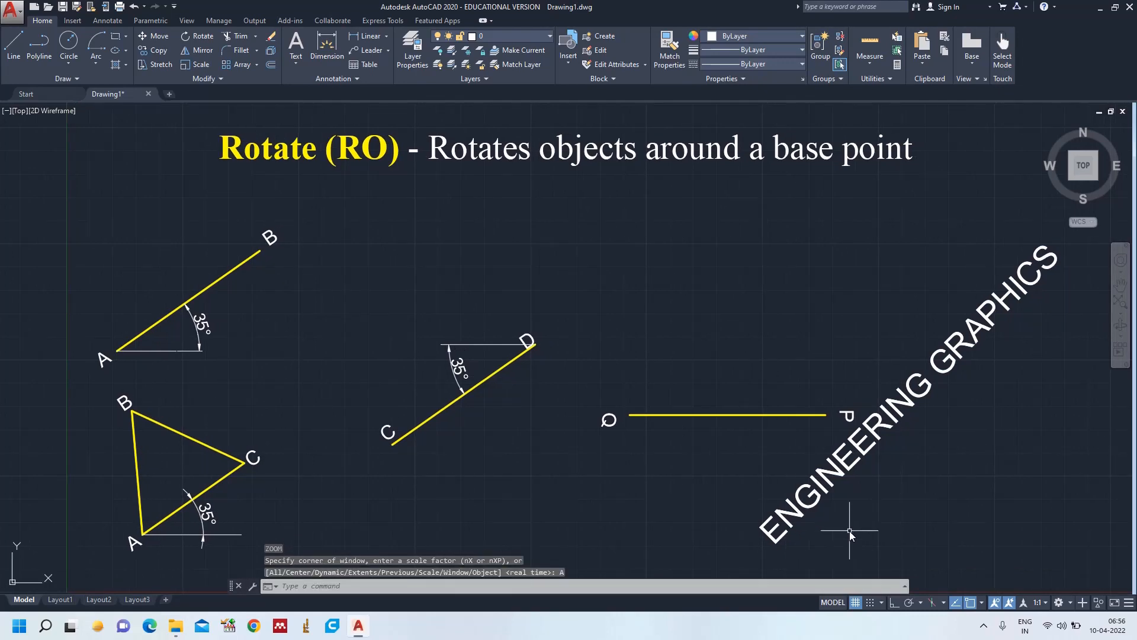
type("l")
key("Return")
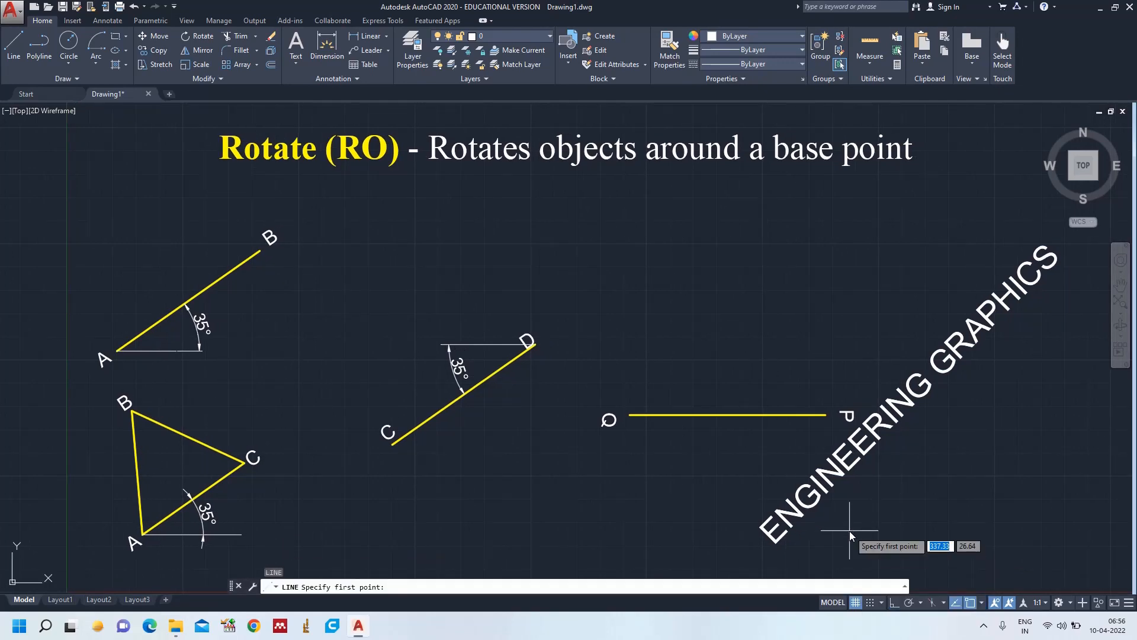
left_click(874, 543)
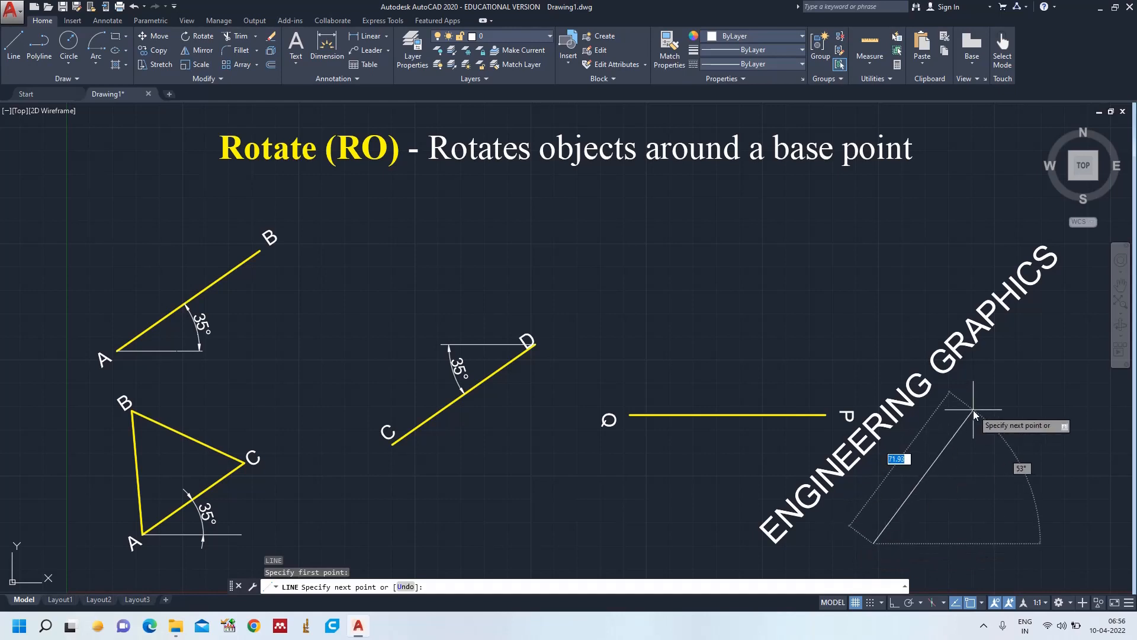
type("<45")
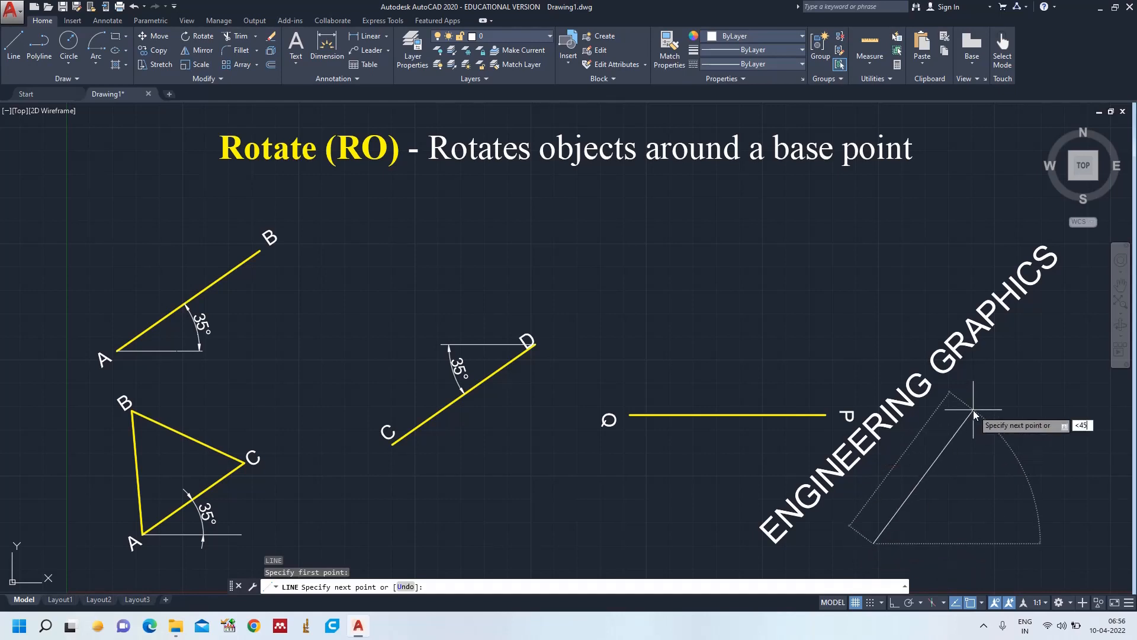
key("Return")
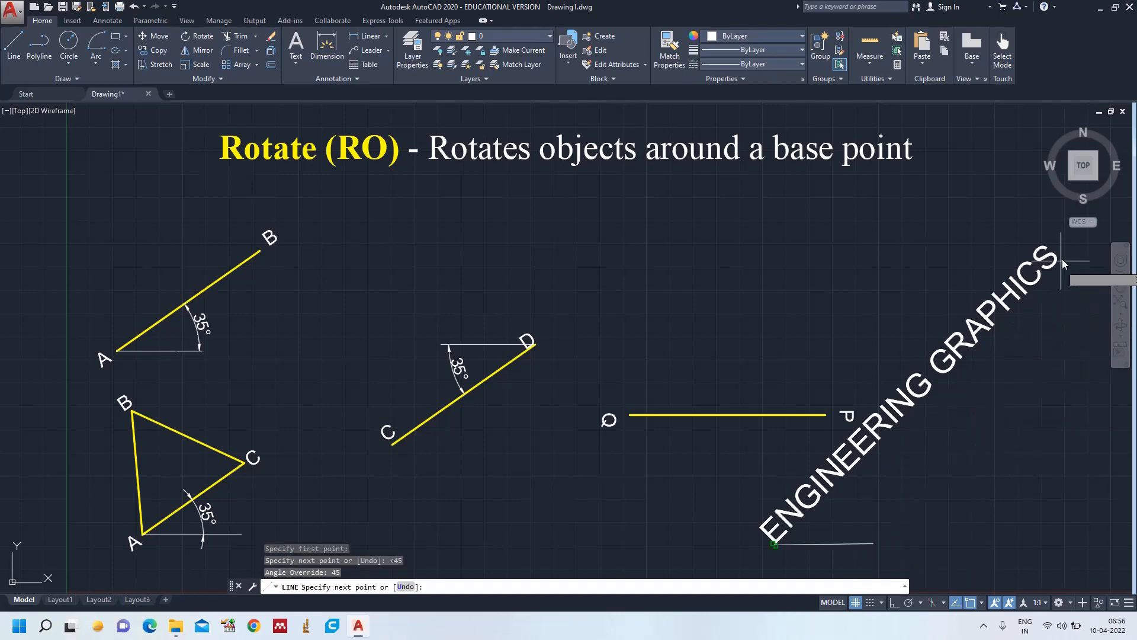
left_click(1037, 270)
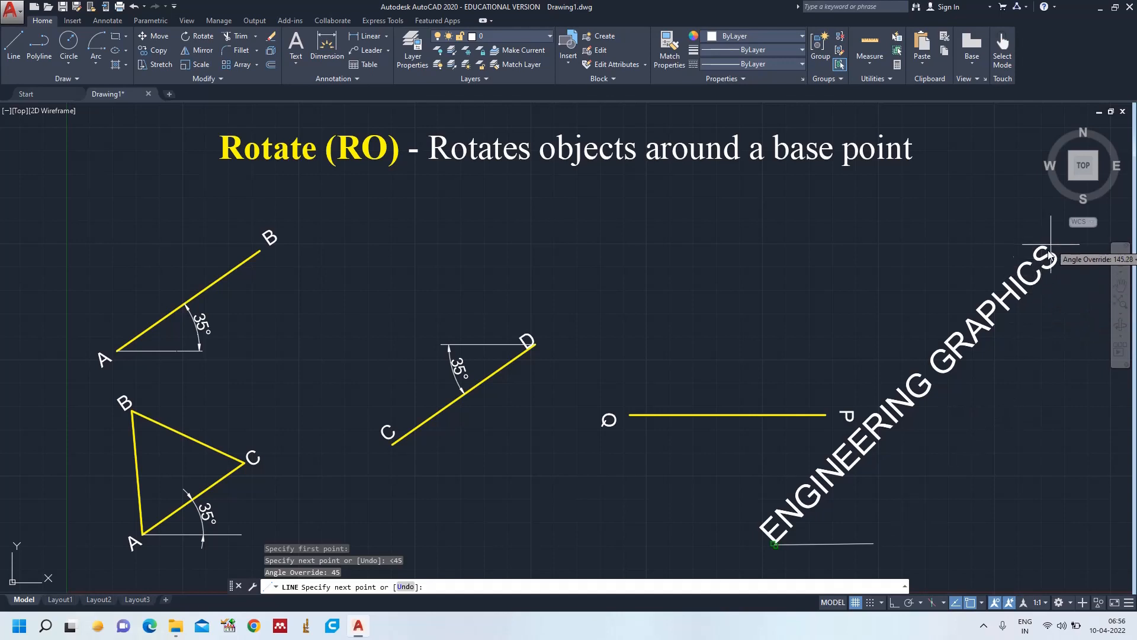
key("Escape")
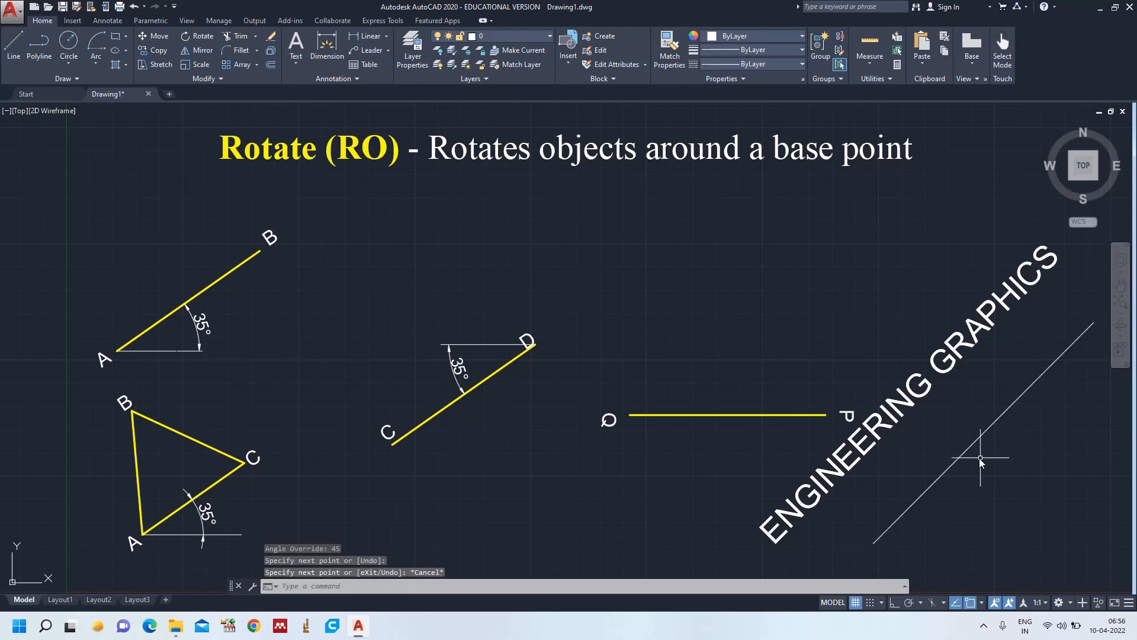
scroll(979, 458, "up", 5)
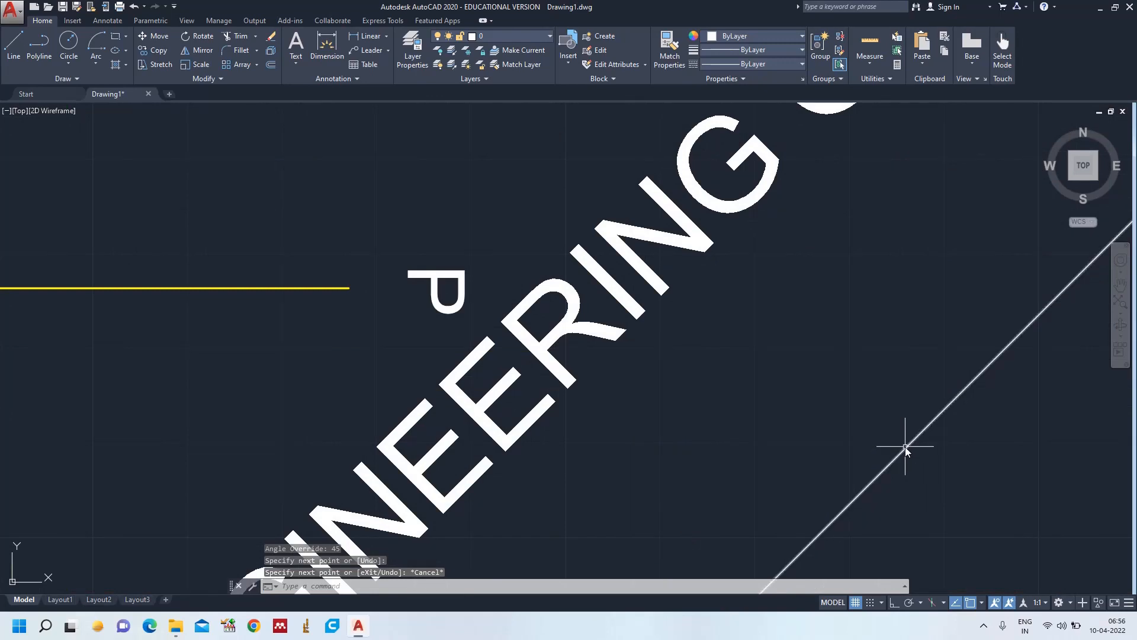
Move the 45° reference line so that it lies along the baseline of the rotated ENGINEERING GRAPHICS text
left_click(906, 447)
left_click_drag(912, 441, 602, 357)
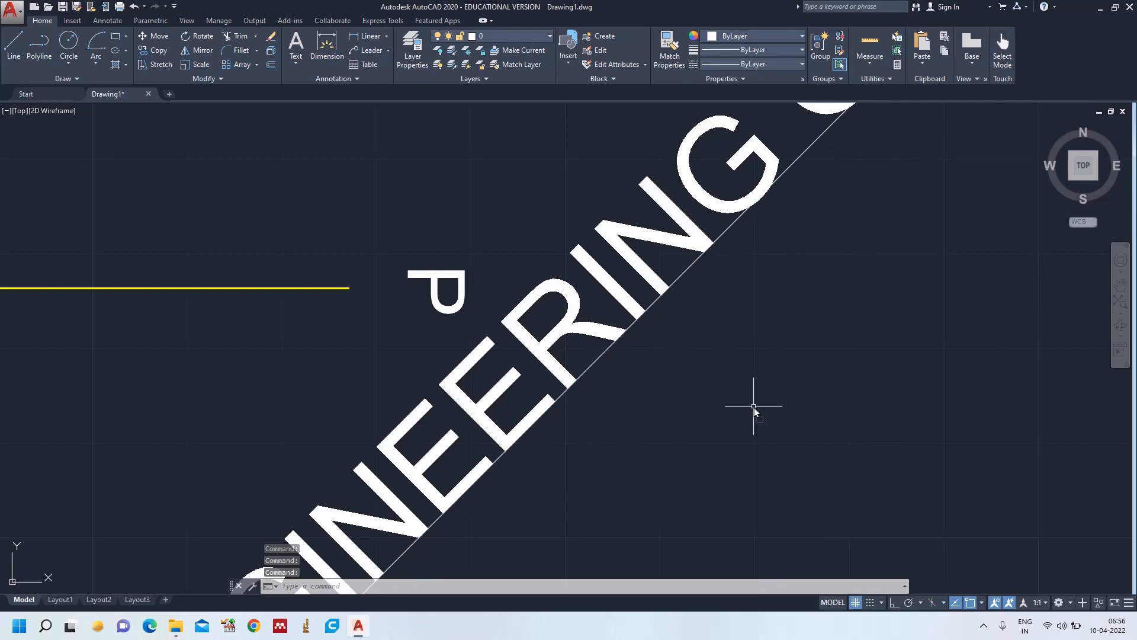
Draw a horizontal reference line about 89 units long from the ENGINEERING GRAPHICS text's insertion point, extending to the right
type("z")
key("Return")
type("a")
key("Return")
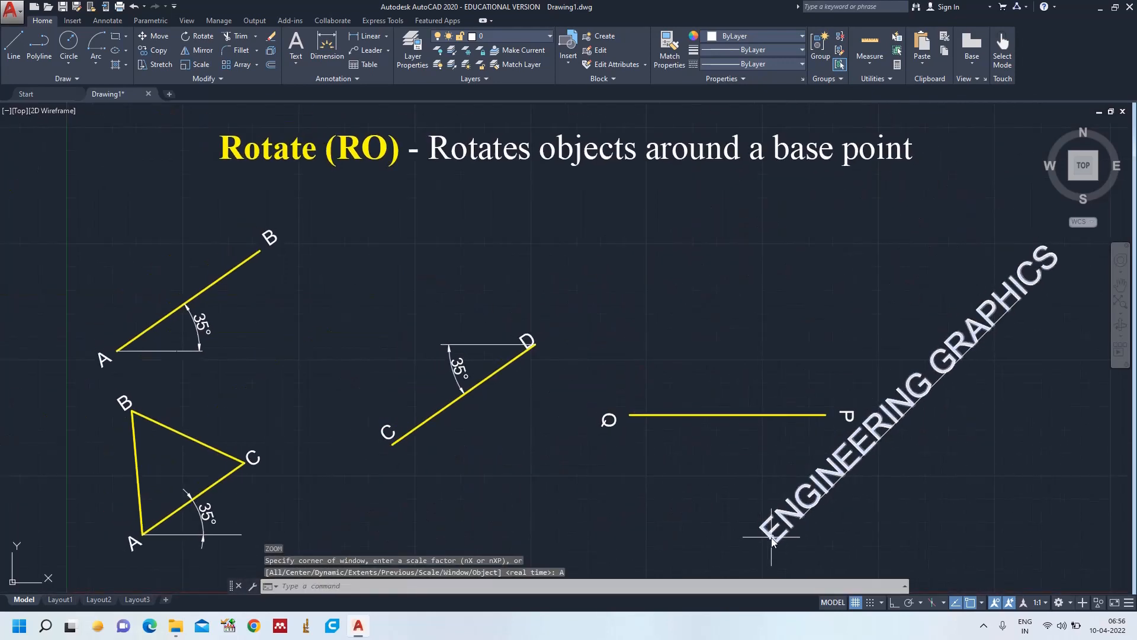
type("l")
key("Return")
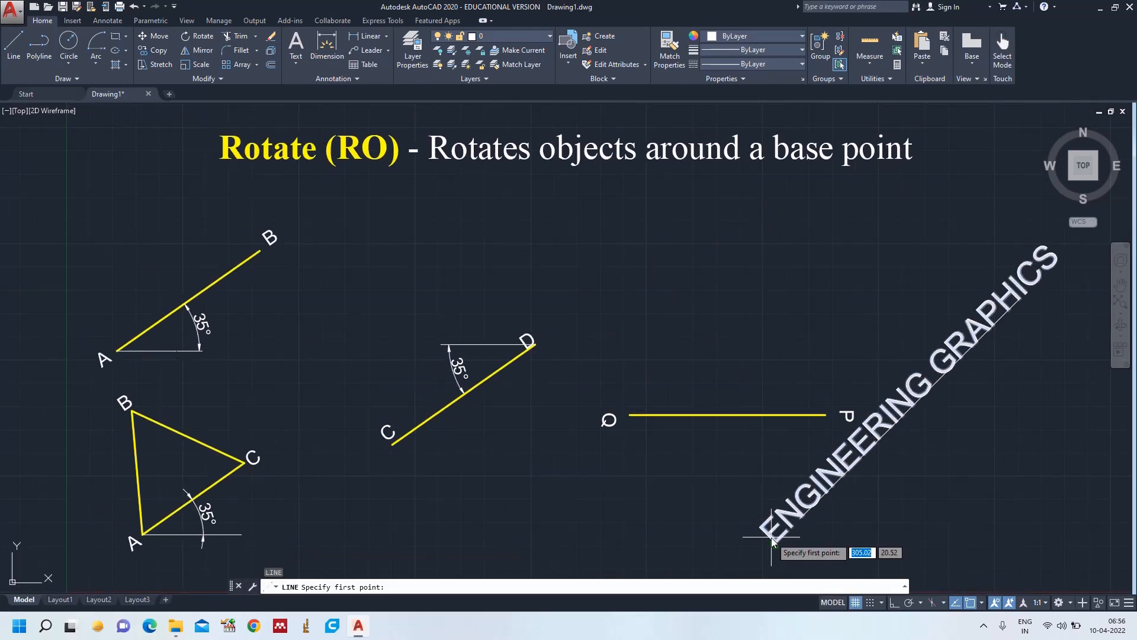
left_click(774, 544)
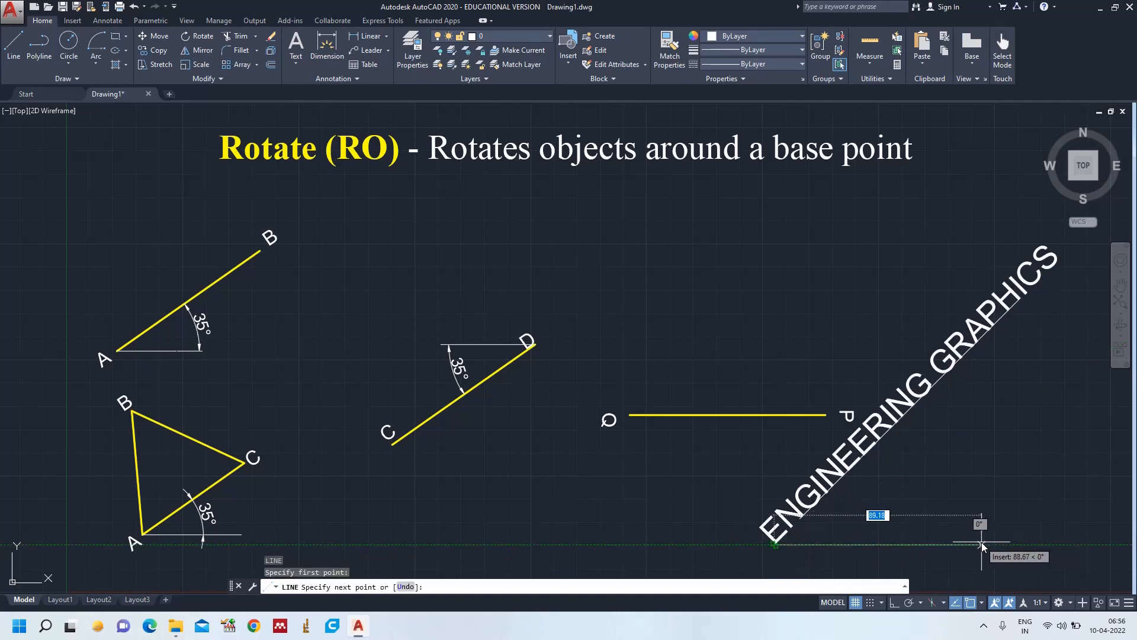
left_click(983, 543)
key("Escape")
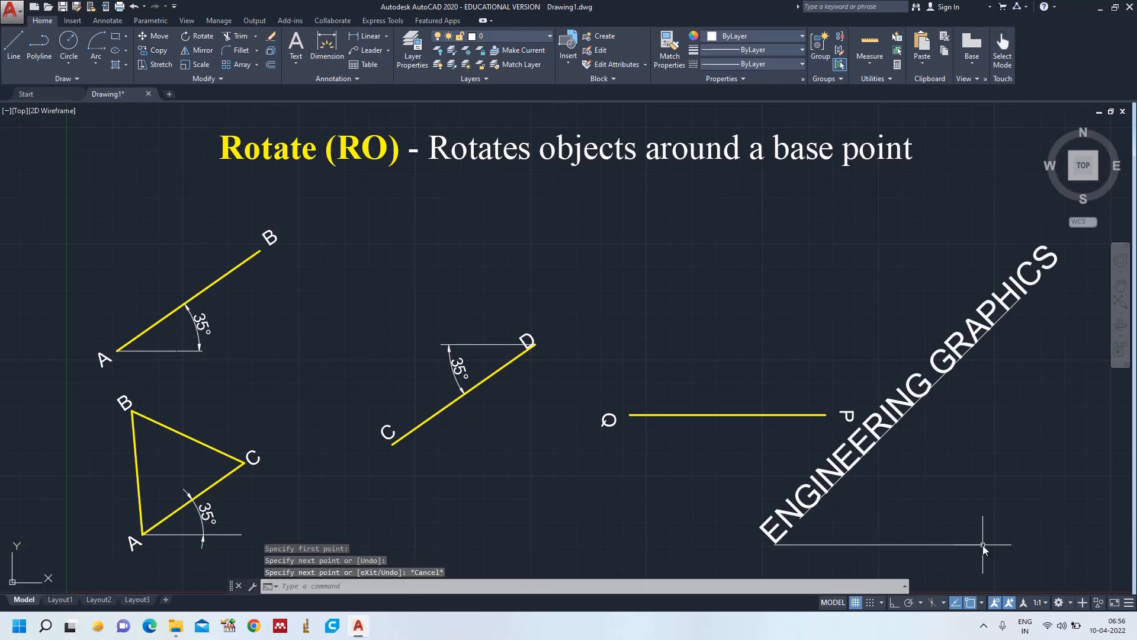
Add an angular dimension between the reference line along the ENGINEERING GRAPHICS text and the horizontal line at its start
key("Return")
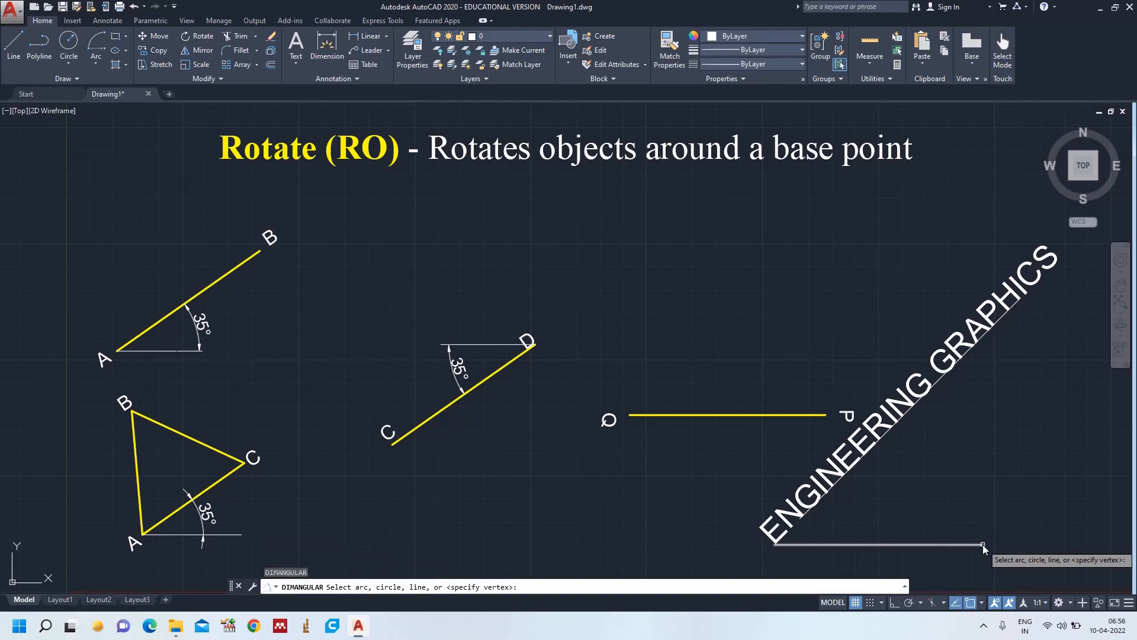
left_click(830, 490)
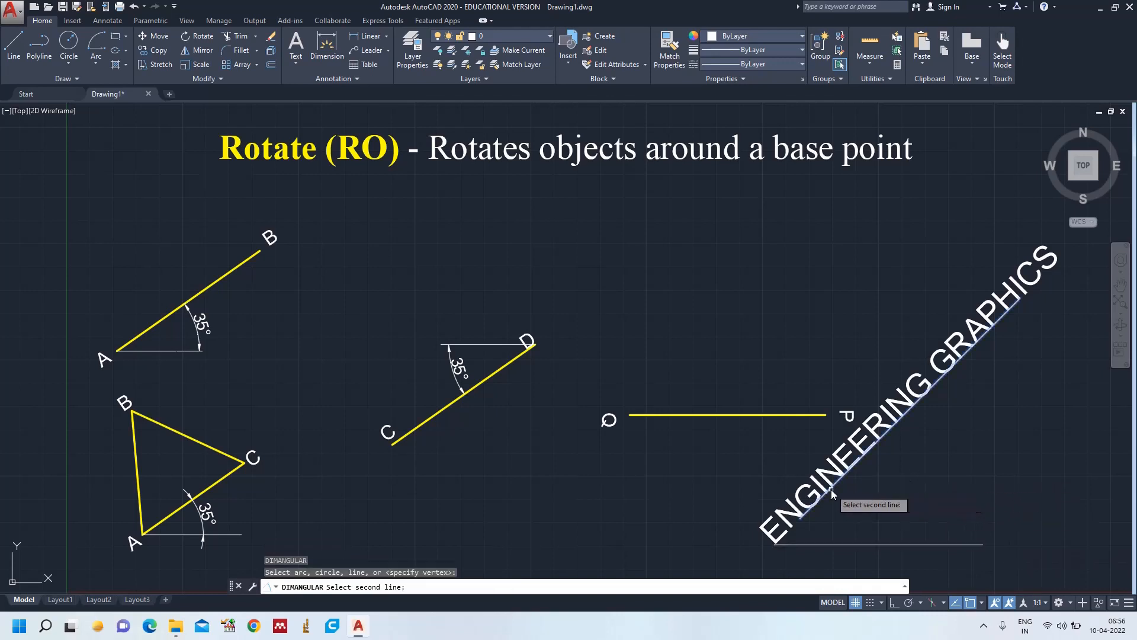
left_click(824, 543)
left_click(841, 531)
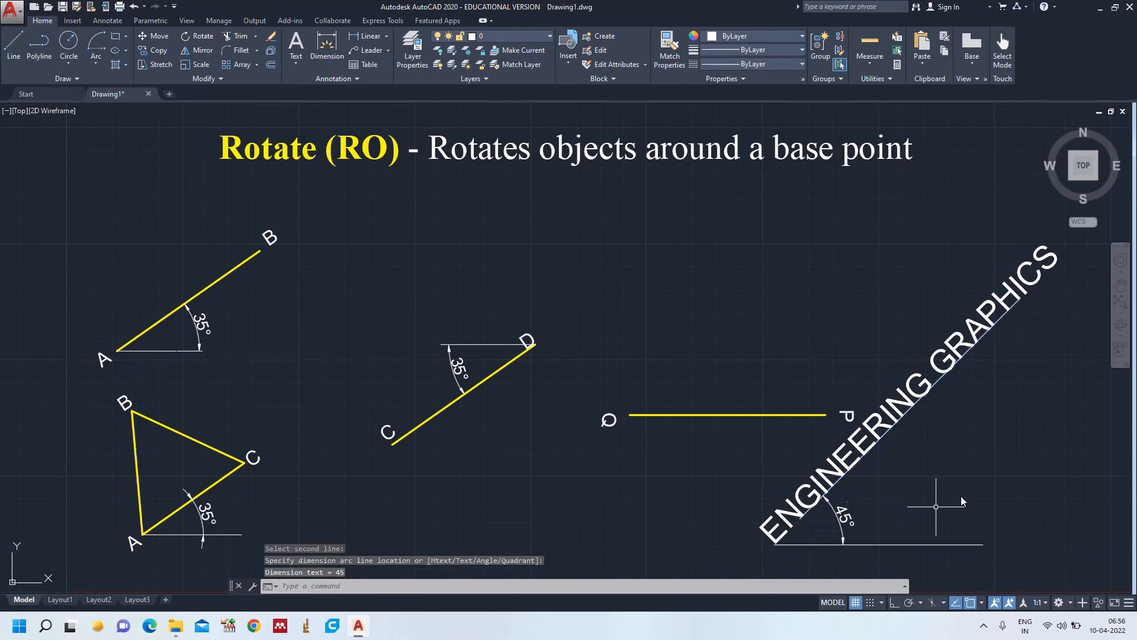